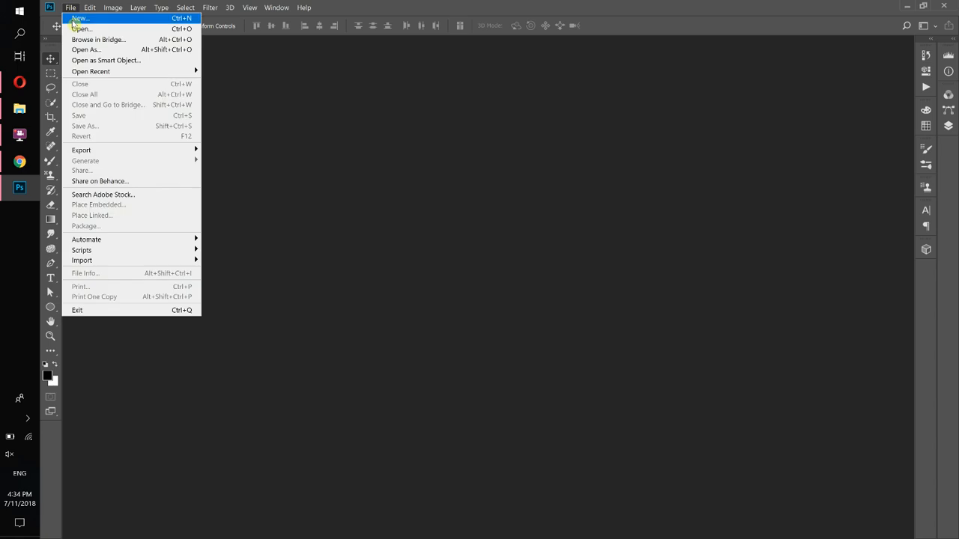
# Create a new document named Test, 1000 × 1250 pixels at 300 ppi
pyautogui.click(81, 18)
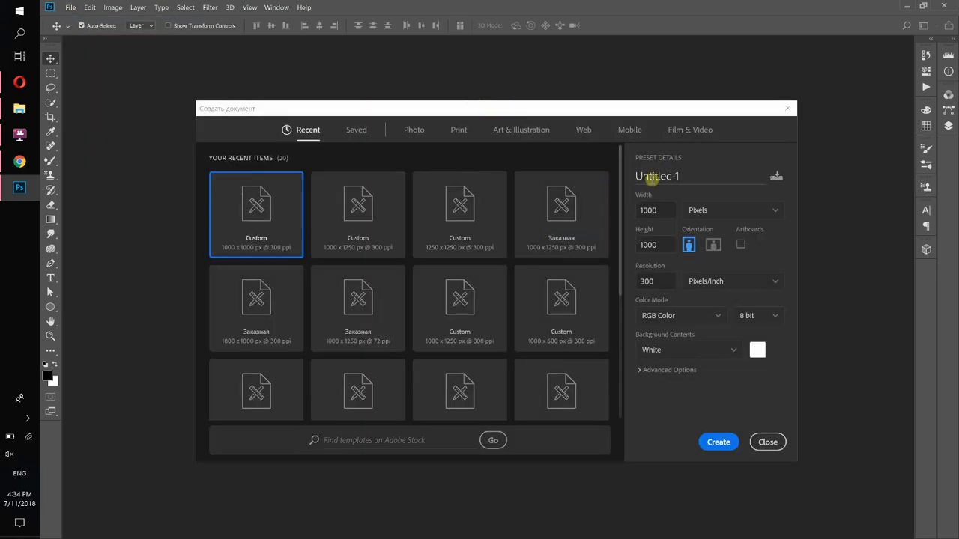
pyautogui.click(660, 175)
pyautogui.write('Test')
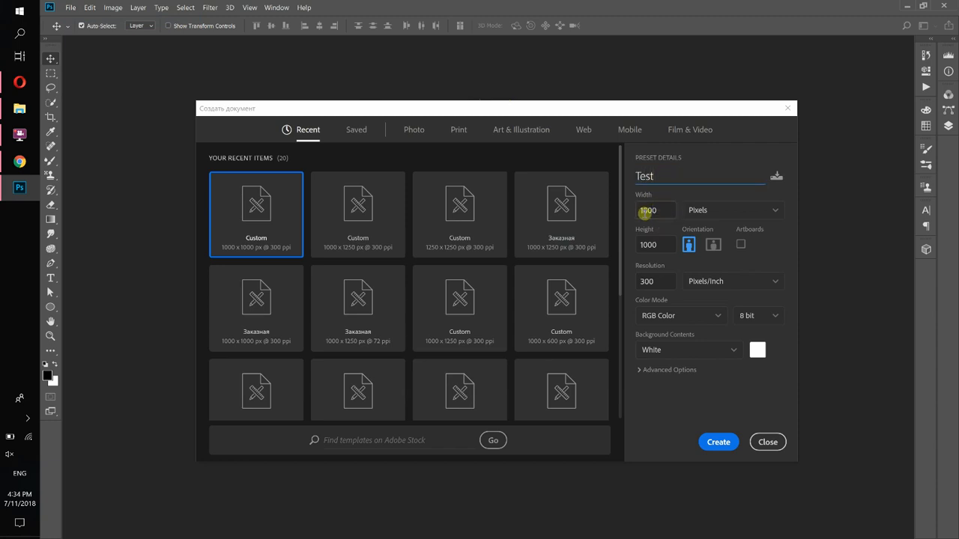
pyautogui.moveTo(664, 244); pyautogui.dragTo(619, 242)
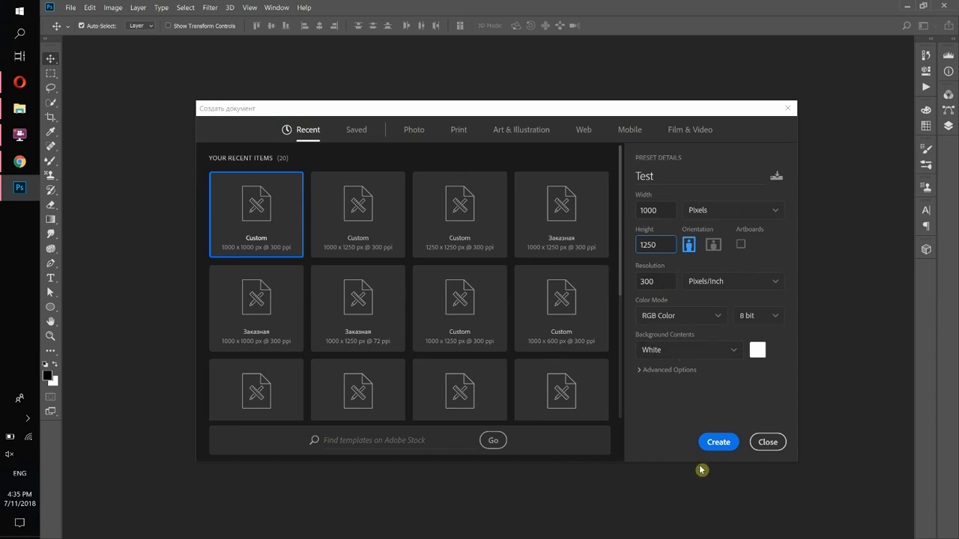
pyautogui.click(717, 445)
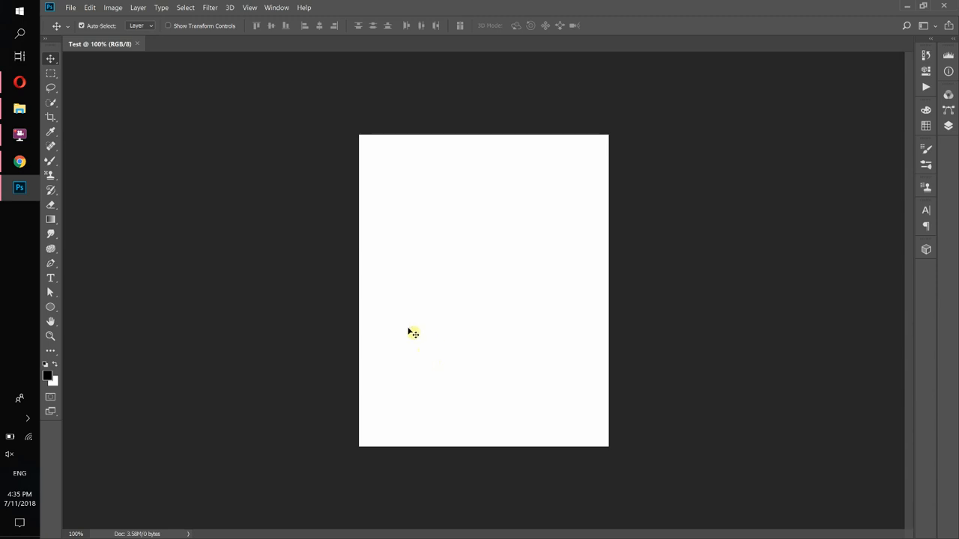
# Place the matthew-kane-365718 photo from the photos folder into the document
pyautogui.click(20, 109)
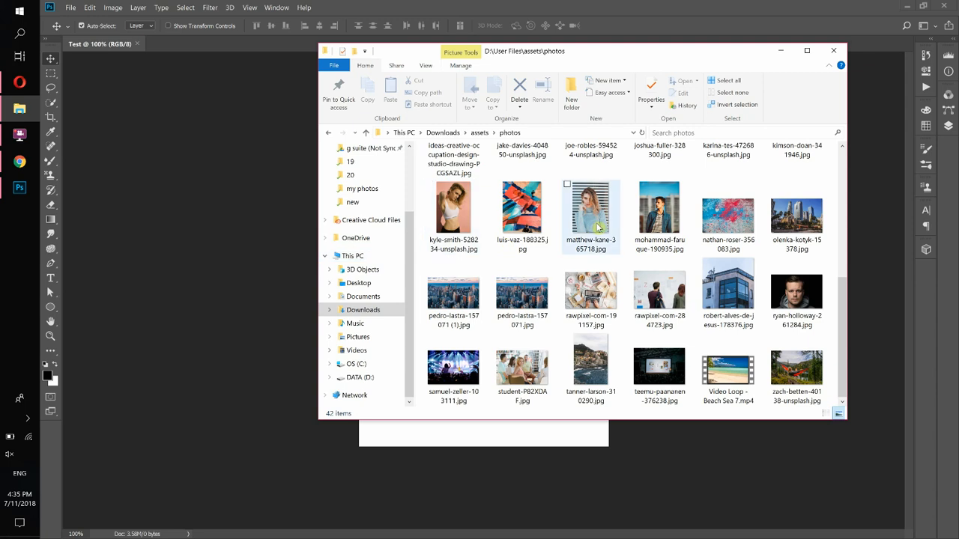
pyautogui.moveTo(558, 50); pyautogui.dragTo(588, 61)
pyautogui.moveTo(693, 84); pyautogui.dragTo(706, 79)
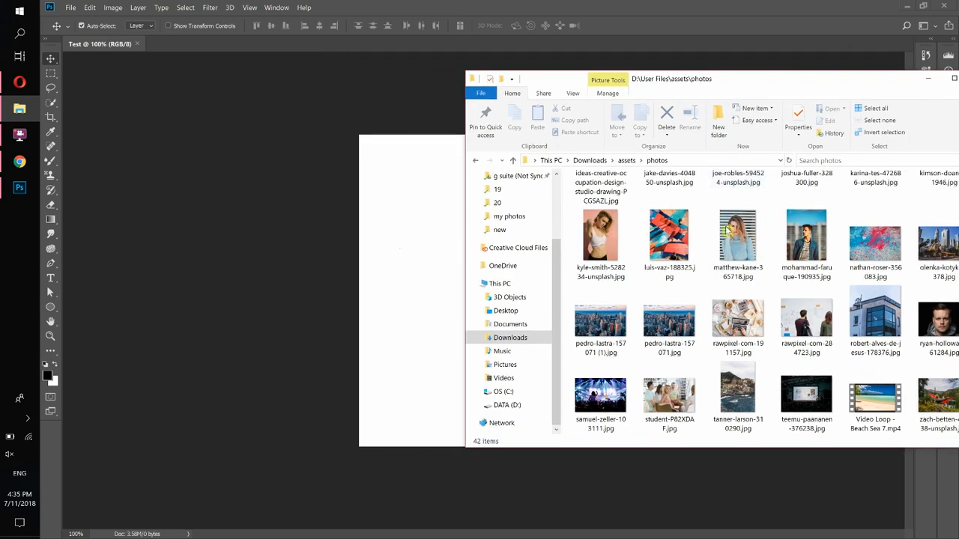
pyautogui.moveTo(736, 234); pyautogui.dragTo(413, 266)
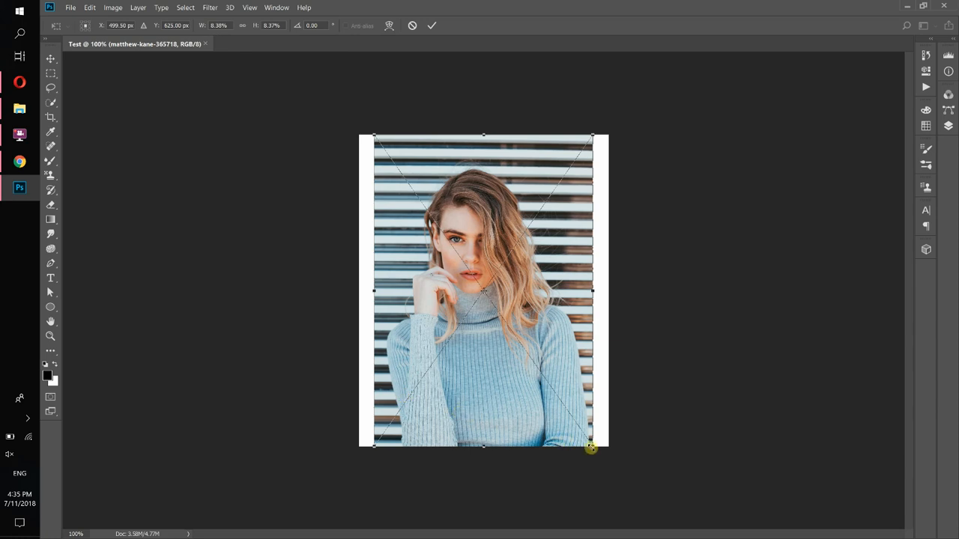
# Scale the placed photo so it fills the whole canvas, then commit the transform
pyautogui.moveTo(592, 447); pyautogui.dragTo(609, 471)
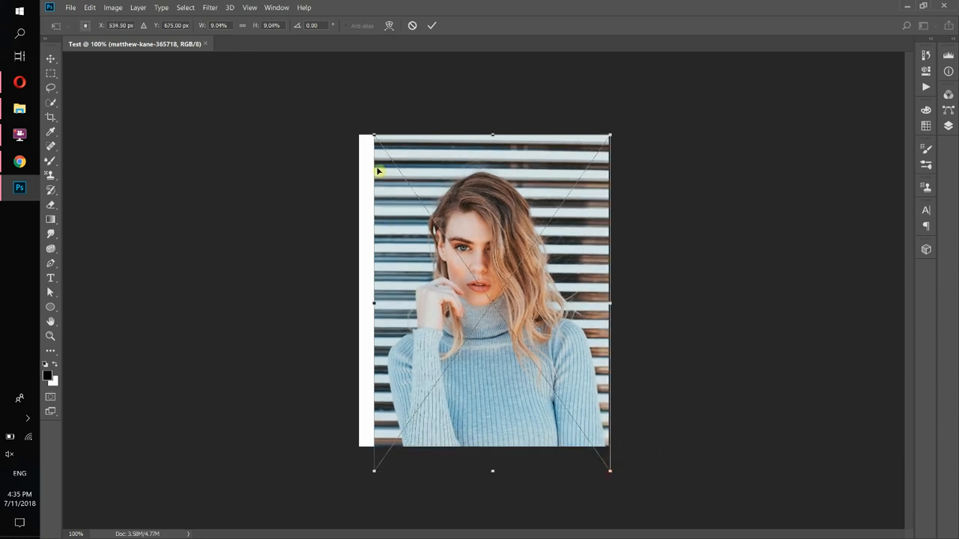
pyautogui.moveTo(373, 135); pyautogui.dragTo(355, 111)
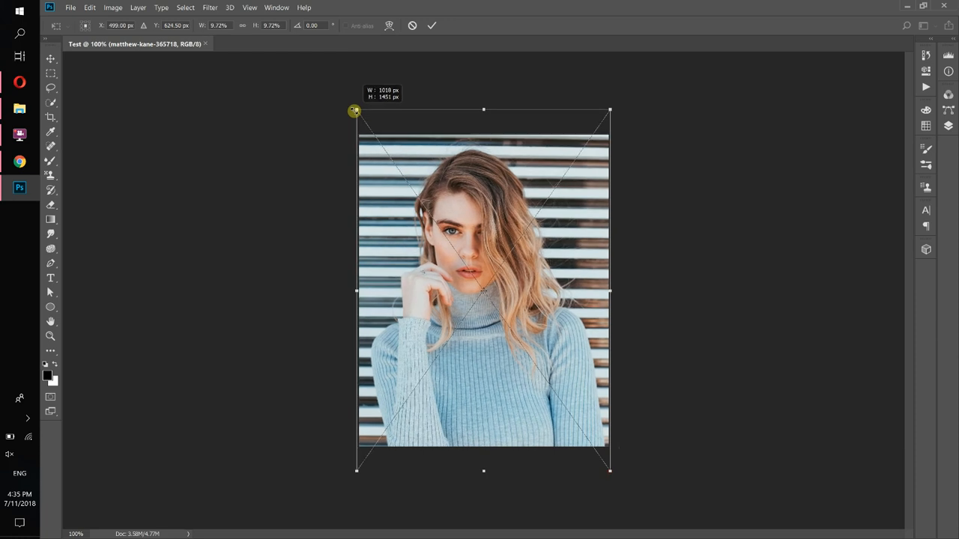
pyautogui.click(432, 26)
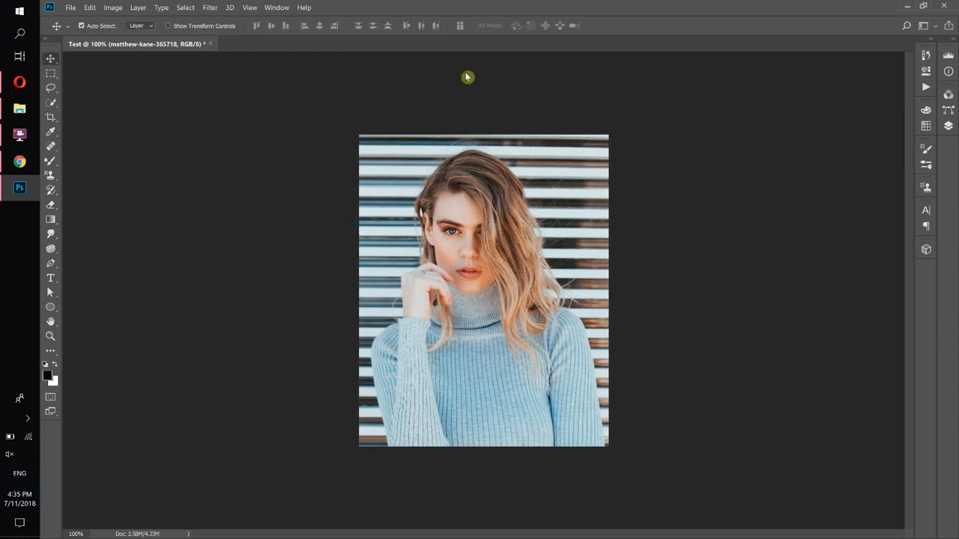
# Delete the Background layer
pyautogui.click(949, 126)
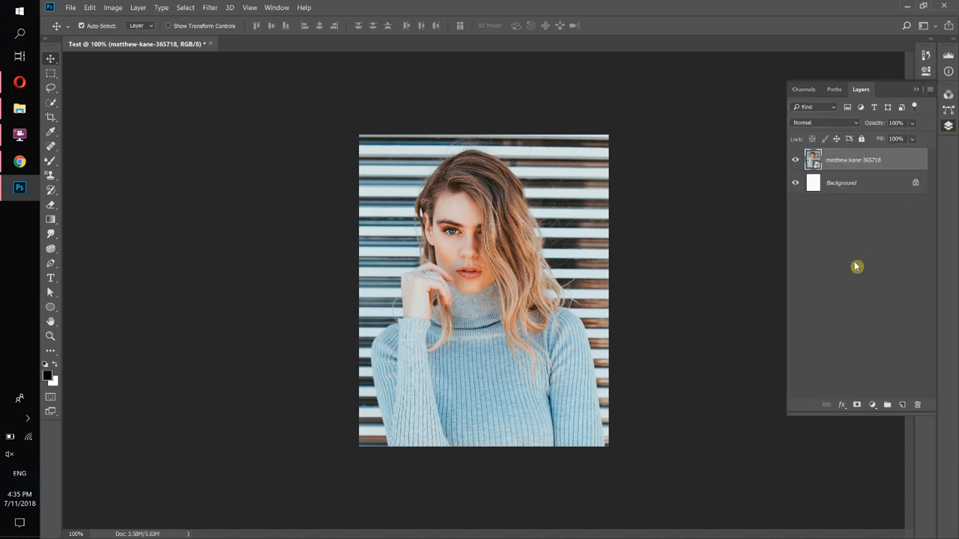
pyautogui.click(887, 191)
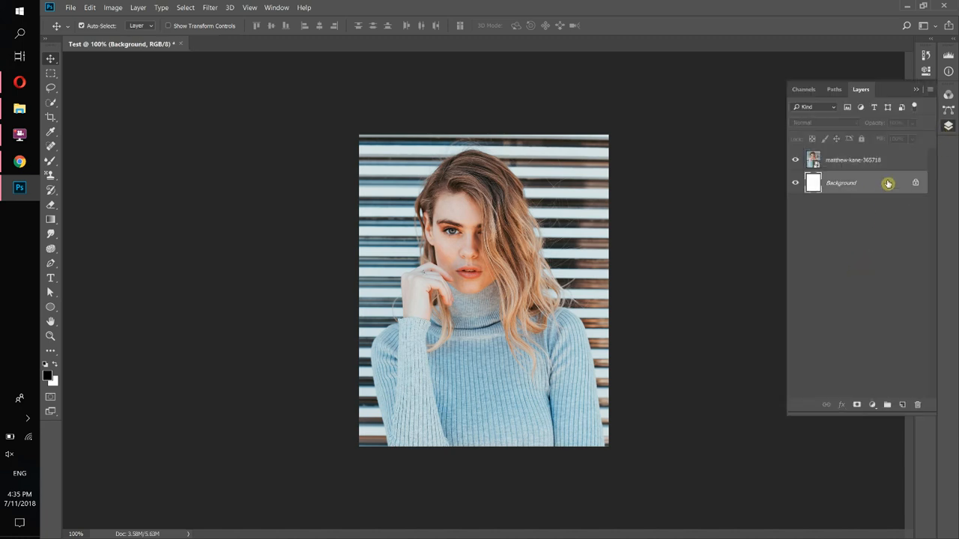
pyautogui.moveTo(887, 184); pyautogui.dragTo(917, 403)
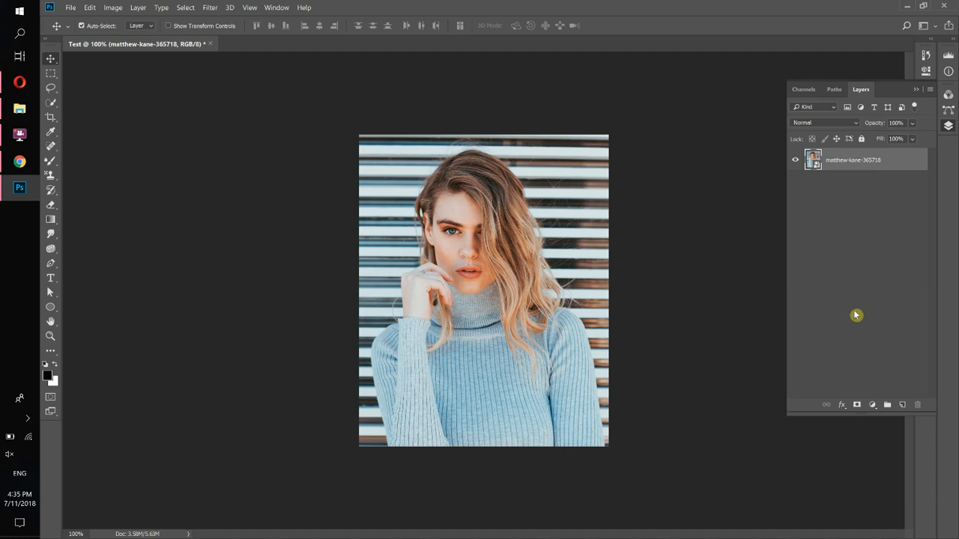
# Add a Hue/Saturation adjustment layer with the hue set to -83
pyautogui.click(873, 406)
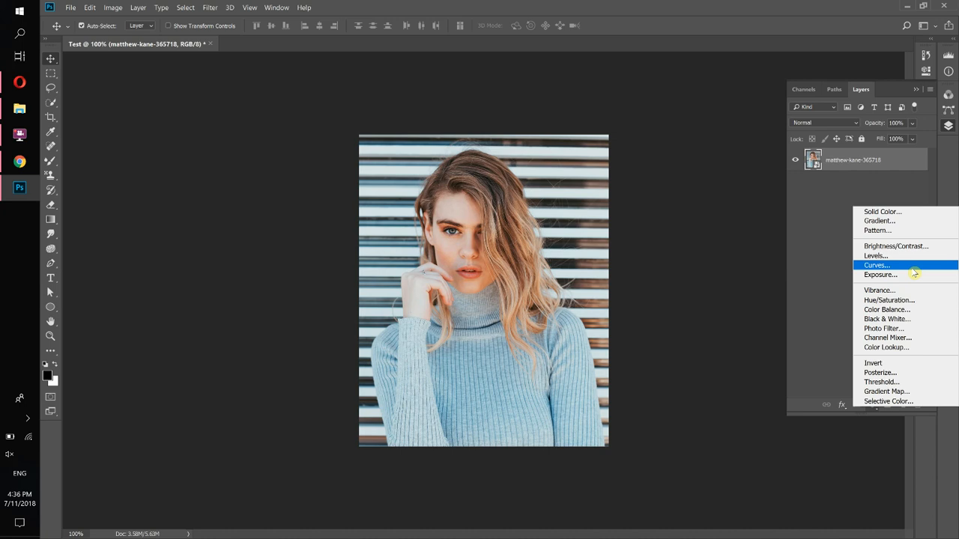
pyautogui.click(895, 304)
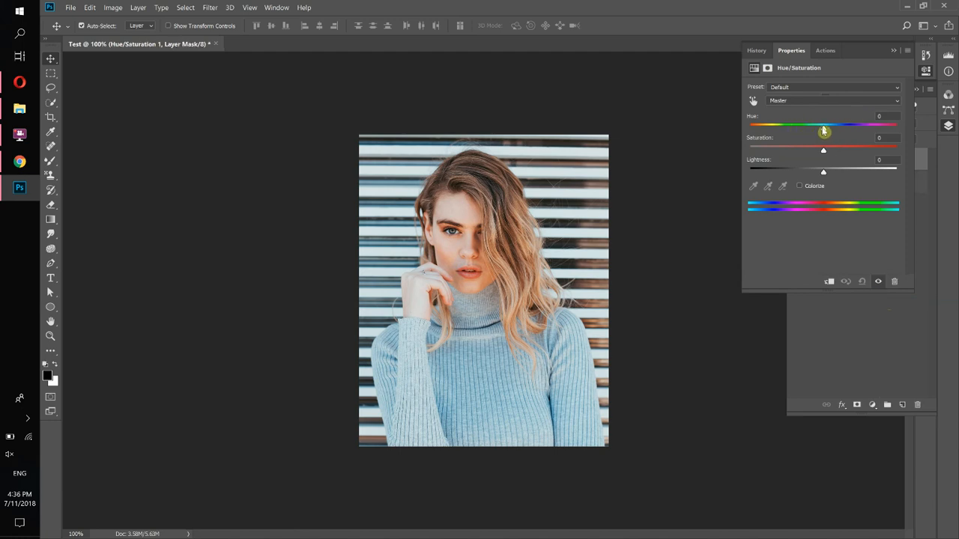
pyautogui.moveTo(823, 131); pyautogui.dragTo(779, 129)
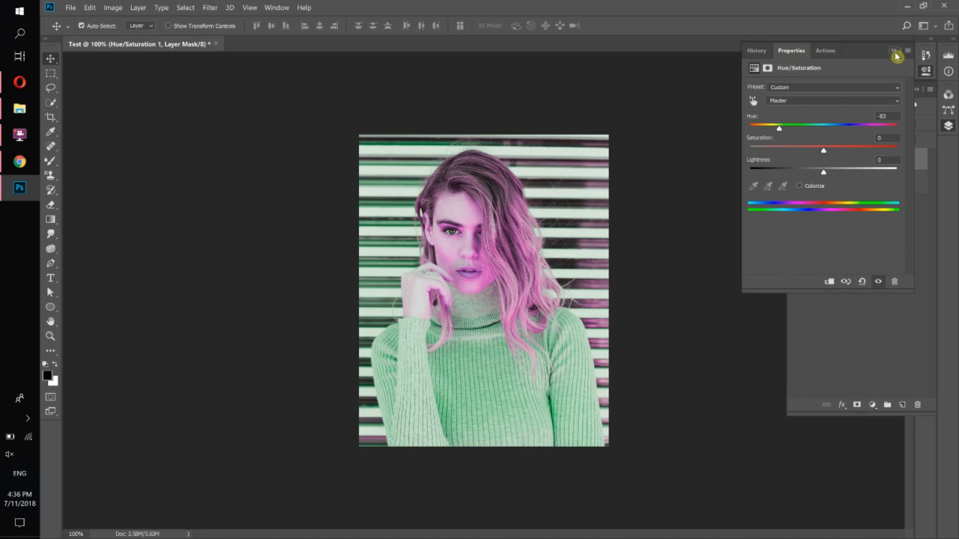
pyautogui.click(894, 51)
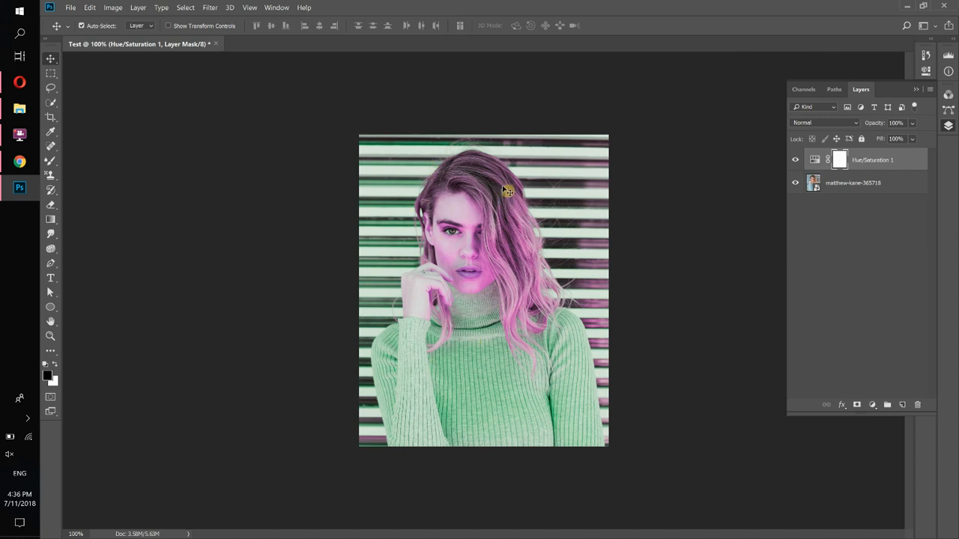
# Compare the adjustment by toggling its visibility, then select the Brush Tool and check the foreground colour
pyautogui.click(798, 159)
pyautogui.click(798, 160)
pyautogui.click(56, 168)
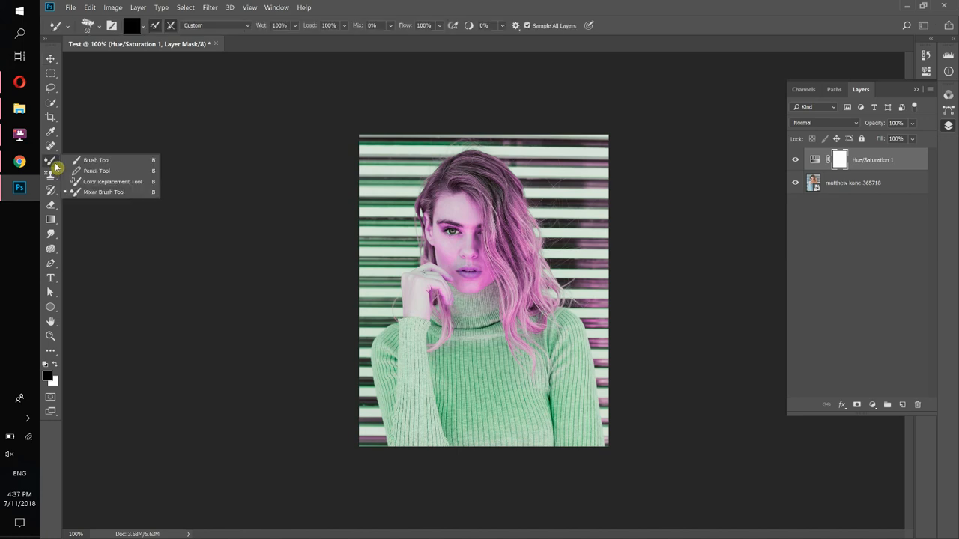
pyautogui.click(105, 162)
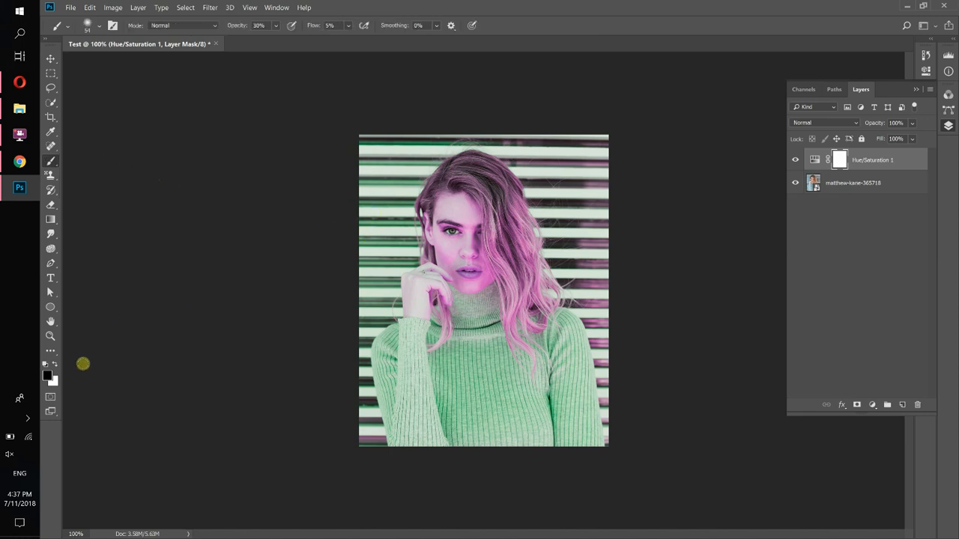
pyautogui.click(48, 378)
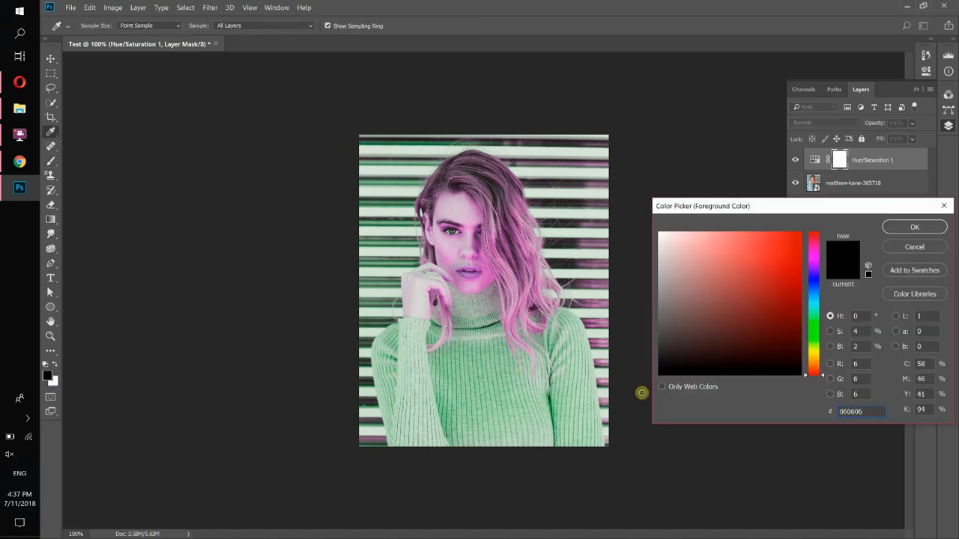
pyautogui.click(911, 228)
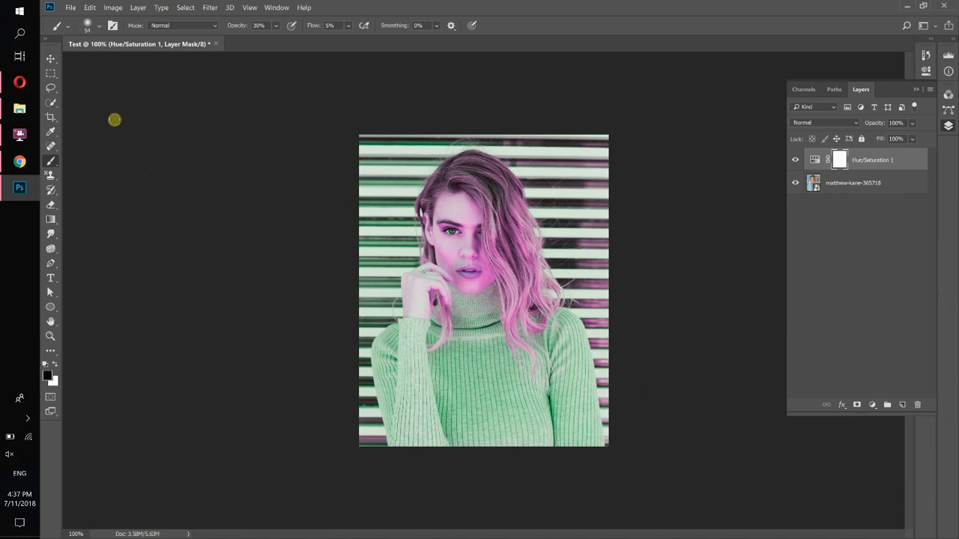
# Set the brush hardness to 100% and the size to 75 px
pyautogui.click(99, 28)
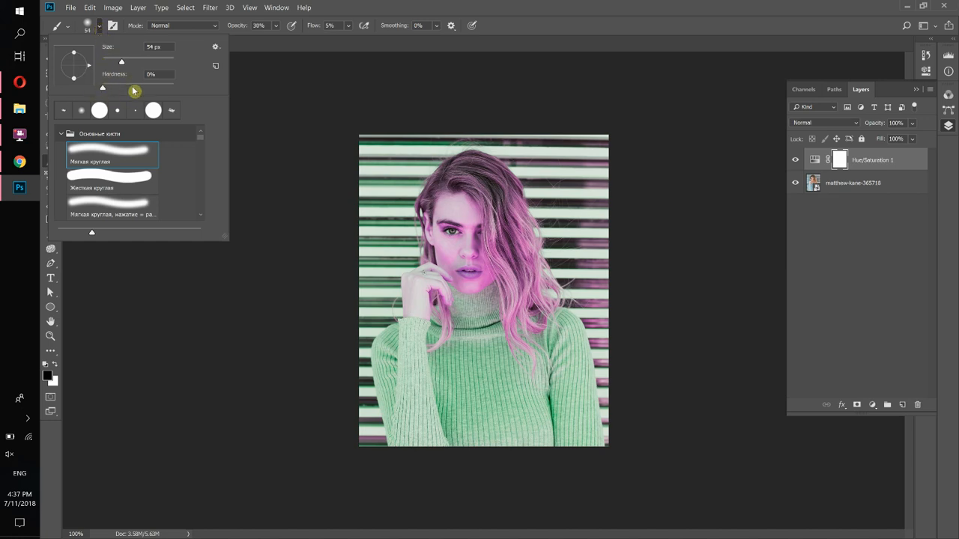
pyautogui.moveTo(111, 89); pyautogui.dragTo(183, 88)
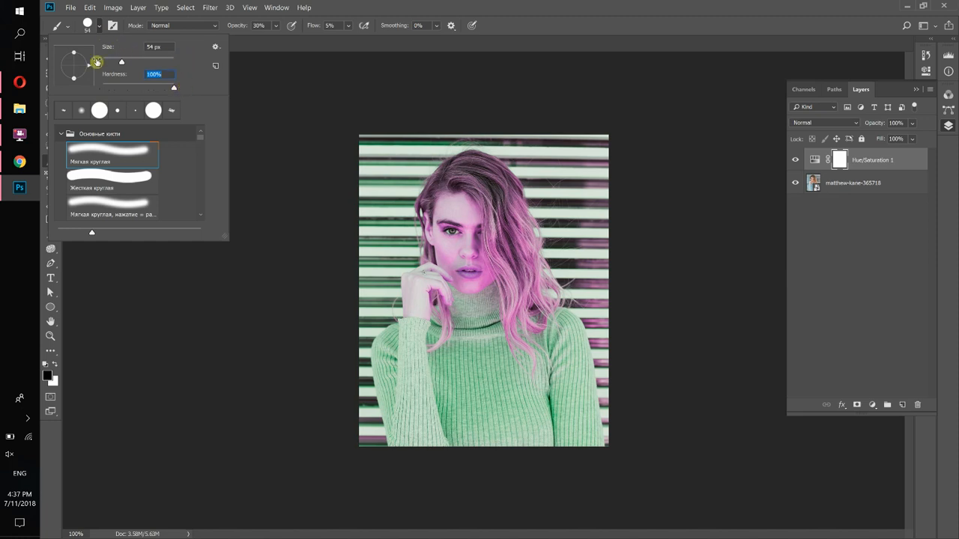
pyautogui.moveTo(124, 63); pyautogui.dragTo(128, 64)
pyautogui.click(334, 9)
# Set the brush opacity and flow both to 100%
pyautogui.click(276, 25)
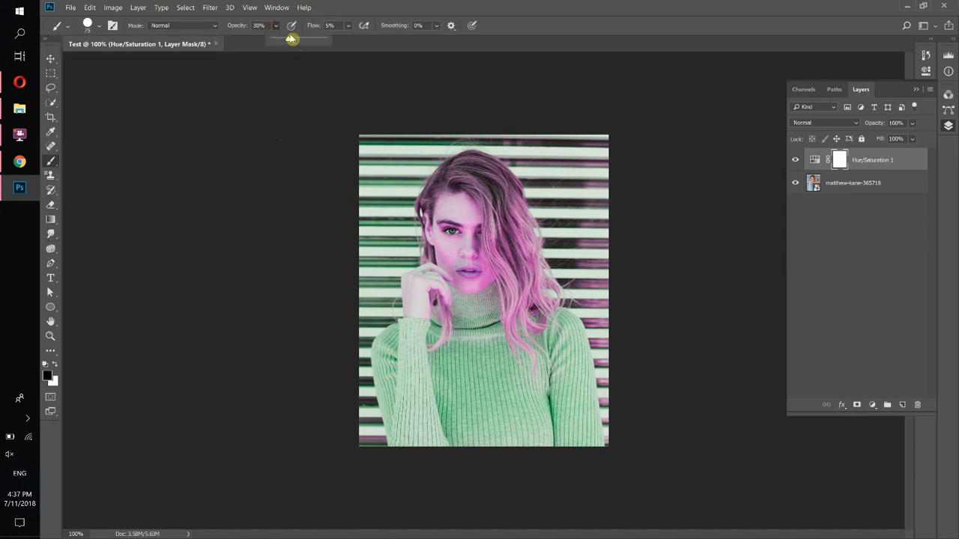
pyautogui.moveTo(298, 41); pyautogui.dragTo(428, 45)
pyautogui.click(348, 25)
pyautogui.click(424, 11)
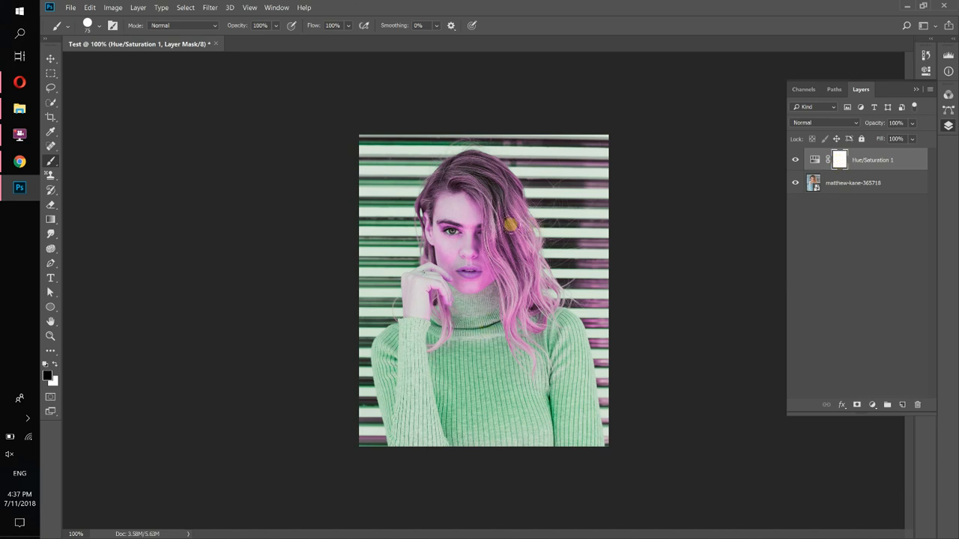
# Paint over the hair and sweater on the adjustment mask to restore their original colours
pyautogui.moveTo(512, 215)
pyautogui.mouseDown()
pyautogui.moveTo(523, 295)
pyautogui.moveTo(505, 205)
pyautogui.moveTo(477, 172)
pyautogui.moveTo(489, 173)
pyautogui.mouseUp()
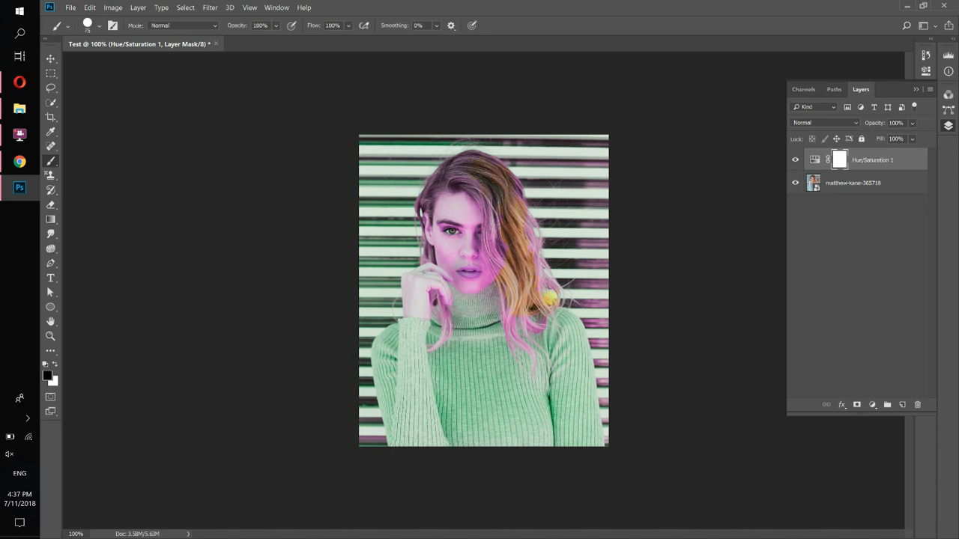
pyautogui.moveTo(550, 299)
pyautogui.mouseDown()
pyautogui.moveTo(505, 336)
pyautogui.moveTo(494, 299)
pyautogui.moveTo(501, 234)
pyautogui.moveTo(515, 208)
pyautogui.moveTo(505, 200)
pyautogui.mouseUp()
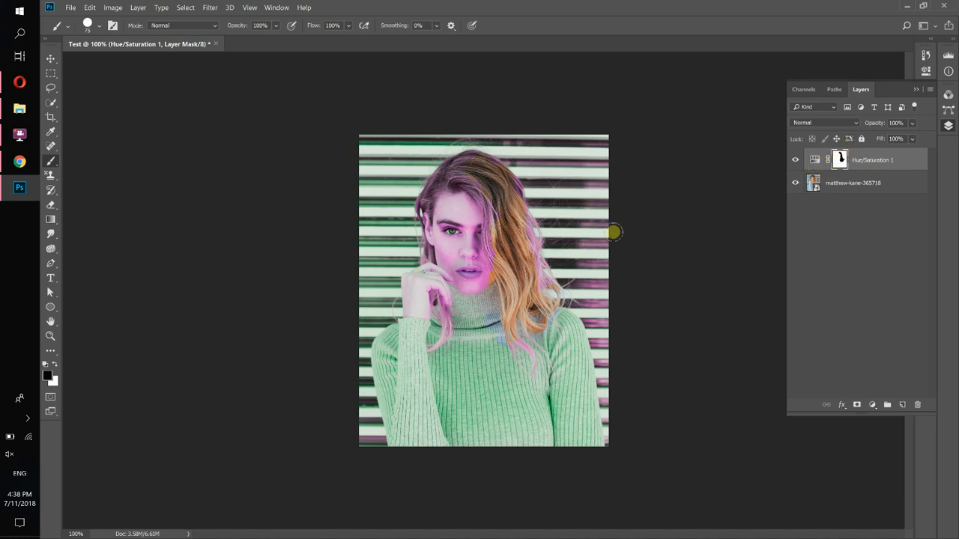
pyautogui.moveTo(441, 394)
pyautogui.mouseDown()
pyautogui.moveTo(415, 370)
pyautogui.moveTo(421, 394)
pyautogui.moveTo(436, 372)
pyautogui.moveTo(449, 424)
pyautogui.moveTo(488, 412)
pyautogui.moveTo(510, 426)
pyautogui.moveTo(561, 363)
pyautogui.moveTo(551, 366)
pyautogui.moveTo(559, 346)
pyautogui.moveTo(522, 405)
pyautogui.mouseUp()
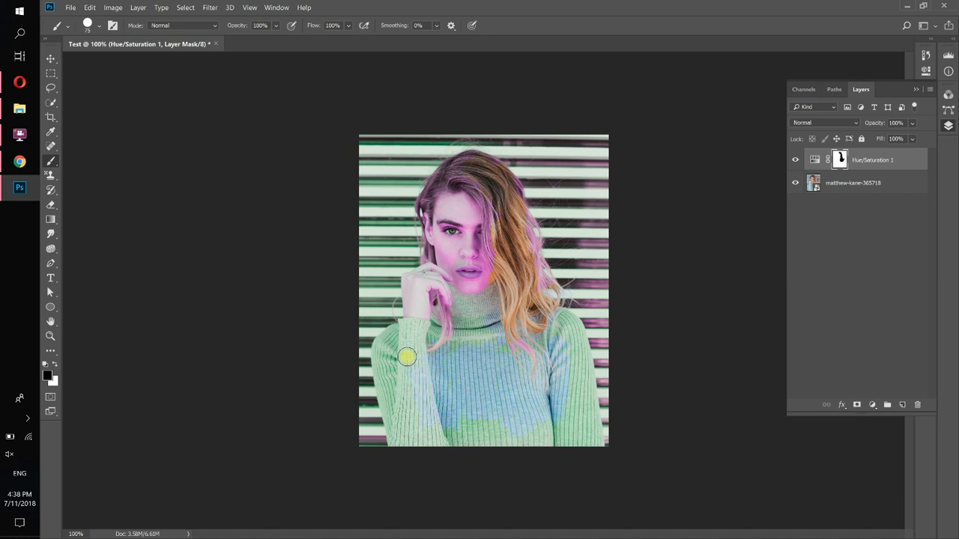
pyautogui.moveTo(400, 359); pyautogui.dragTo(395, 355)
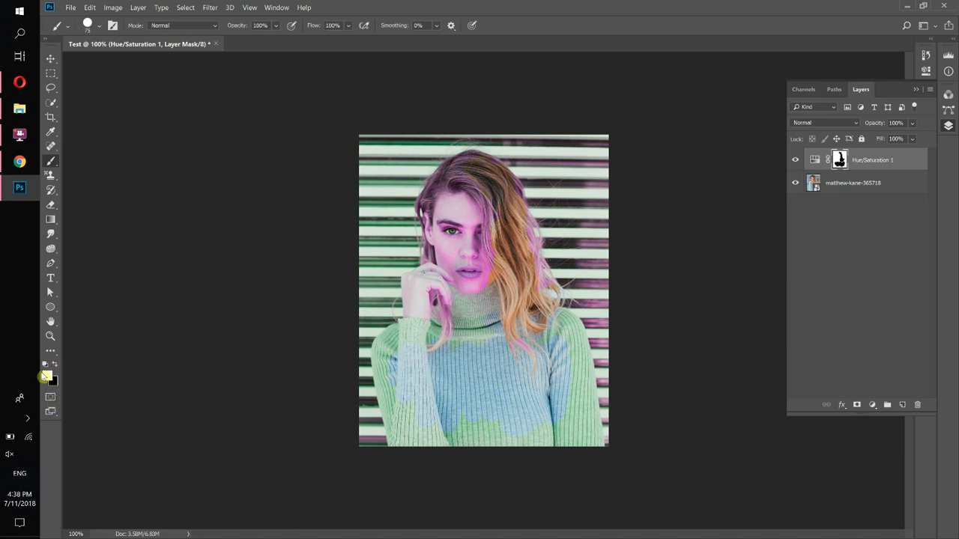
pyautogui.click(511, 274)
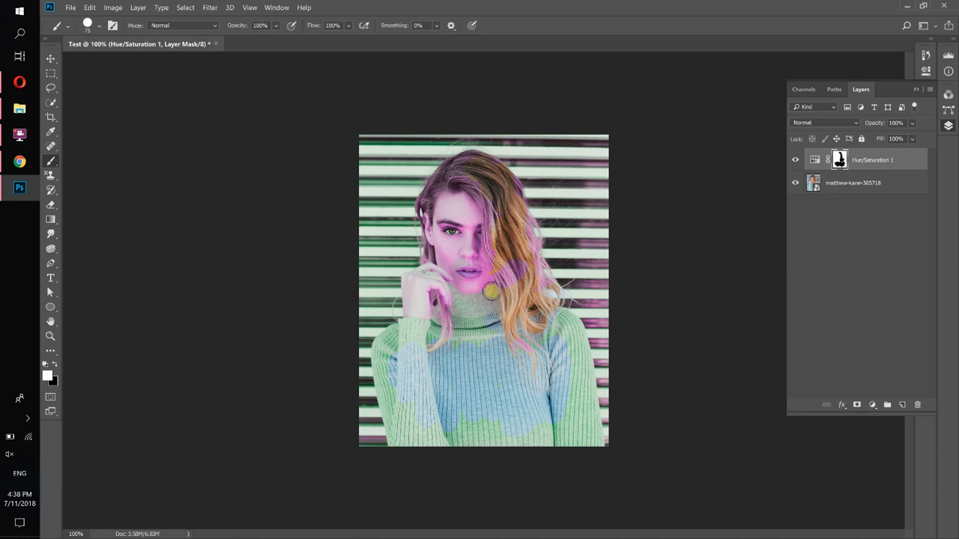
pyautogui.moveTo(491, 292)
pyautogui.mouseDown()
pyautogui.moveTo(537, 282)
pyautogui.moveTo(505, 330)
pyautogui.moveTo(522, 295)
pyautogui.moveTo(508, 358)
pyautogui.moveTo(546, 321)
pyautogui.moveTo(540, 364)
pyautogui.moveTo(535, 248)
pyautogui.moveTo(530, 238)
pyautogui.moveTo(509, 291)
pyautogui.moveTo(511, 243)
pyautogui.moveTo(526, 231)
pyautogui.moveTo(511, 249)
pyautogui.moveTo(503, 174)
pyautogui.moveTo(485, 239)
pyautogui.moveTo(501, 164)
pyautogui.moveTo(516, 213)
pyautogui.moveTo(502, 256)
pyautogui.moveTo(507, 182)
pyautogui.moveTo(482, 212)
pyautogui.moveTo(469, 172)
pyautogui.mouseUp()
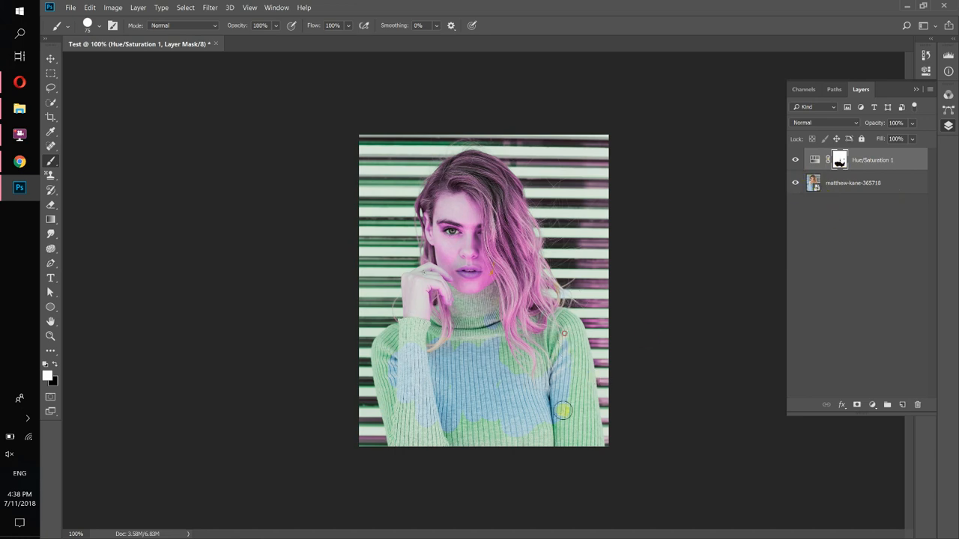
pyautogui.moveTo(503, 373)
pyautogui.mouseDown()
pyautogui.moveTo(494, 404)
pyautogui.moveTo(477, 338)
pyautogui.moveTo(464, 436)
pyautogui.moveTo(449, 334)
pyautogui.moveTo(427, 407)
pyautogui.moveTo(430, 342)
pyautogui.moveTo(412, 331)
pyautogui.moveTo(410, 406)
pyautogui.moveTo(411, 383)
pyautogui.moveTo(423, 417)
pyautogui.moveTo(388, 362)
pyautogui.moveTo(409, 379)
pyautogui.mouseUp()
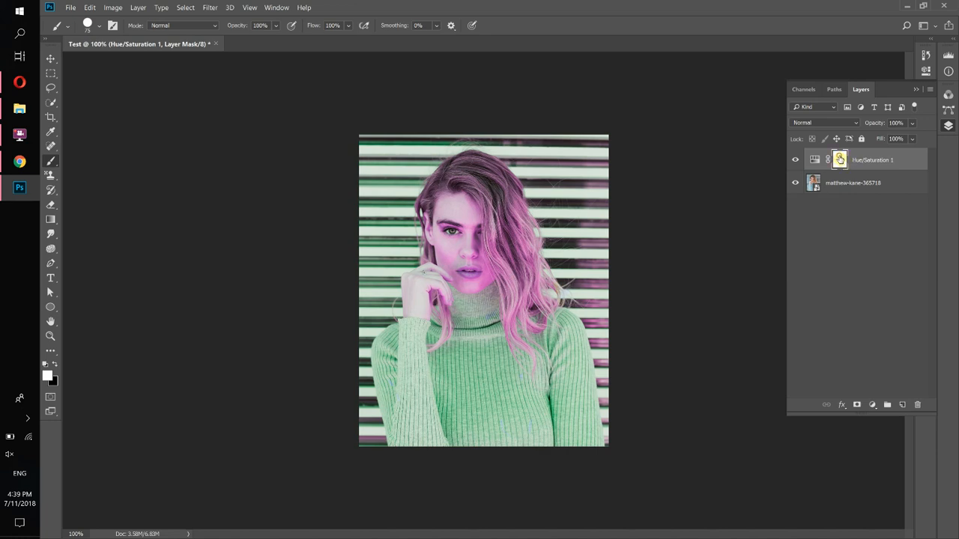
# Delete the adjustment layer's mask and add a new empty layer mask
pyautogui.moveTo(840, 159); pyautogui.dragTo(920, 408)
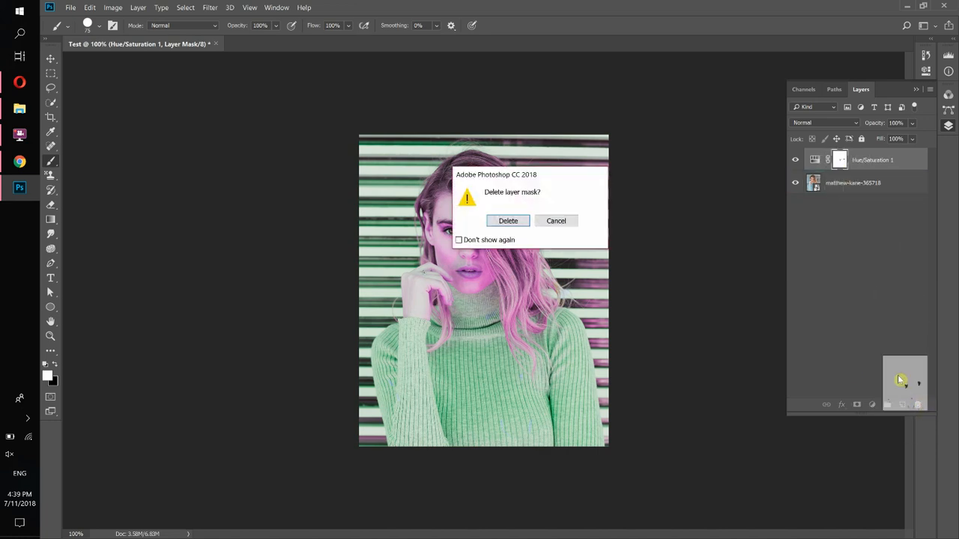
pyautogui.click(497, 221)
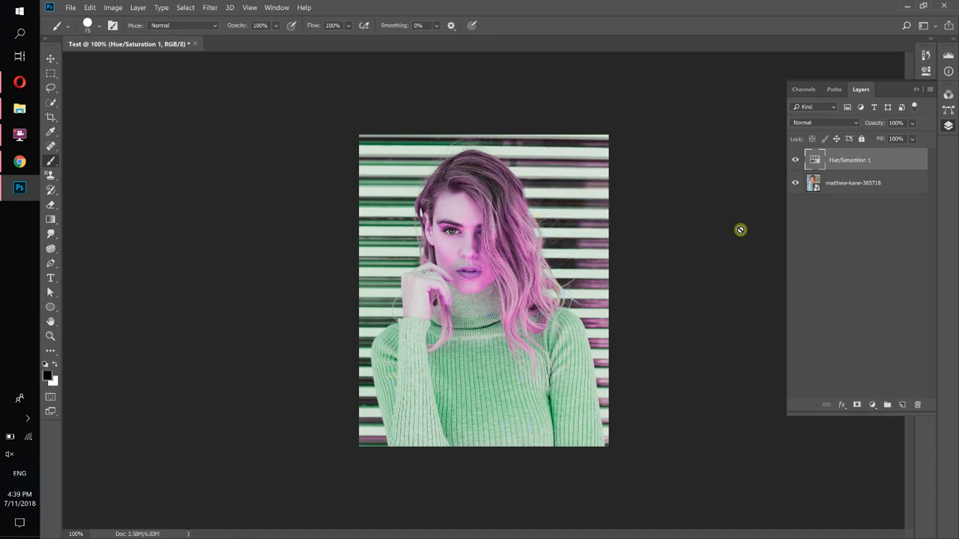
pyautogui.click(857, 405)
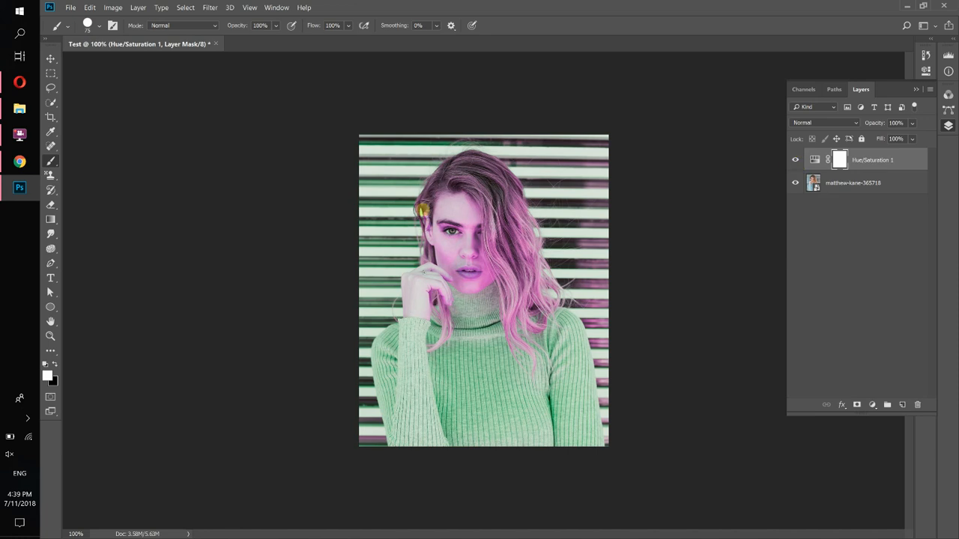
# Enlarge the brush to 432 px and stroke across the sweater on the mask
pyautogui.click(99, 27)
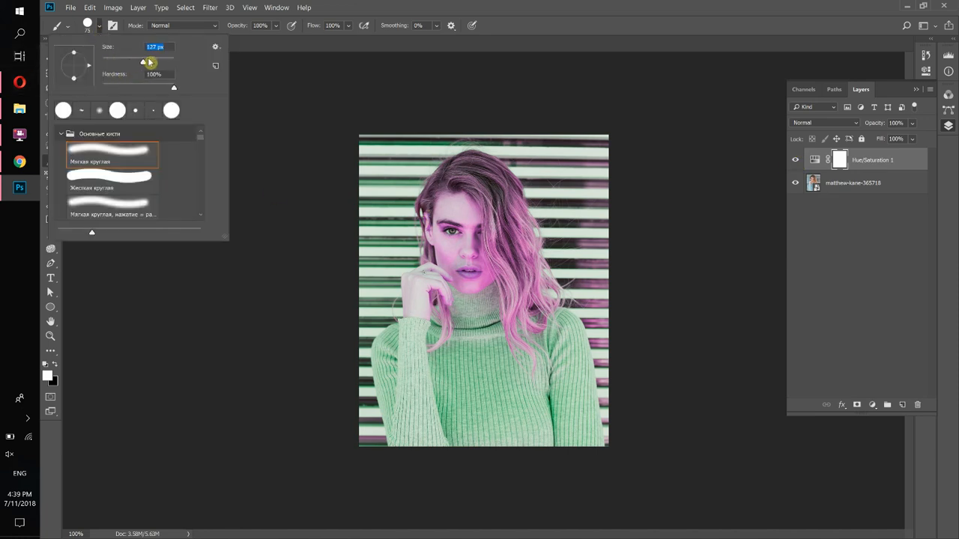
pyautogui.moveTo(160, 63)
pyautogui.mouseDown()
pyautogui.moveTo(268, 58)
pyautogui.moveTo(338, 15)
pyautogui.moveTo(155, 62)
pyautogui.moveTo(170, 66)
pyautogui.mouseUp()
pyautogui.click(351, 9)
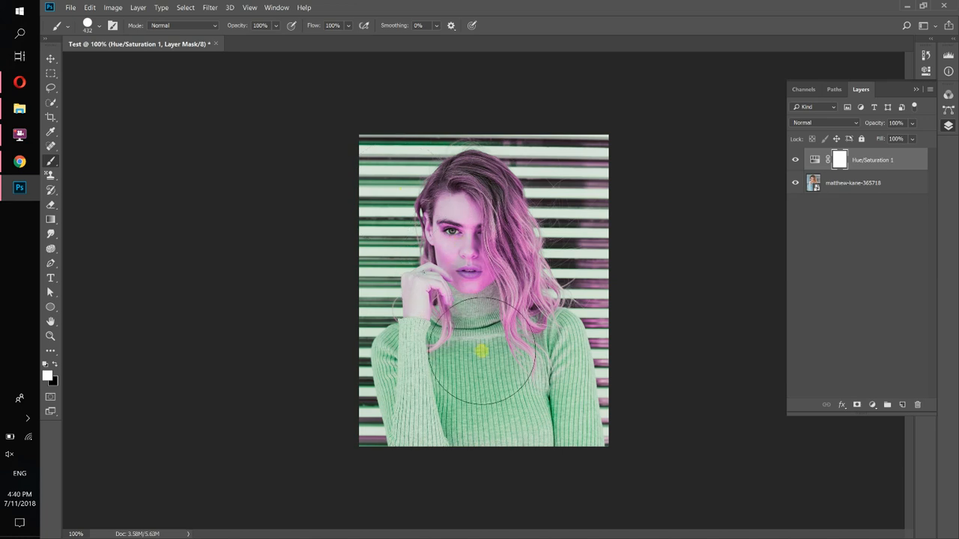
pyautogui.moveTo(483, 299)
pyautogui.mouseDown()
pyautogui.moveTo(466, 224)
pyautogui.moveTo(469, 245)
pyautogui.mouseUp()
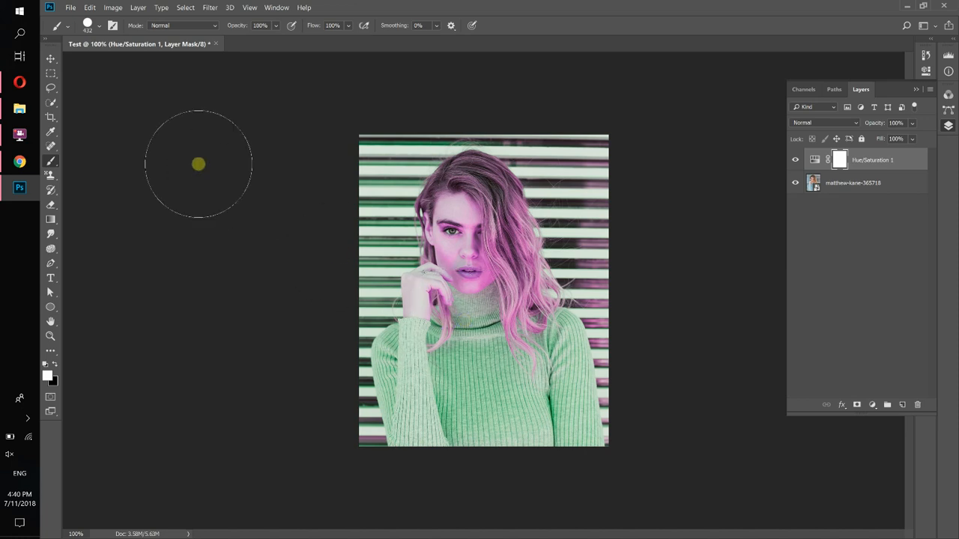
# Switch to the browser, search Google Images for open close brackets, and return to Photoshop
pyautogui.click(33, 81)
pyautogui.click(807, 9)
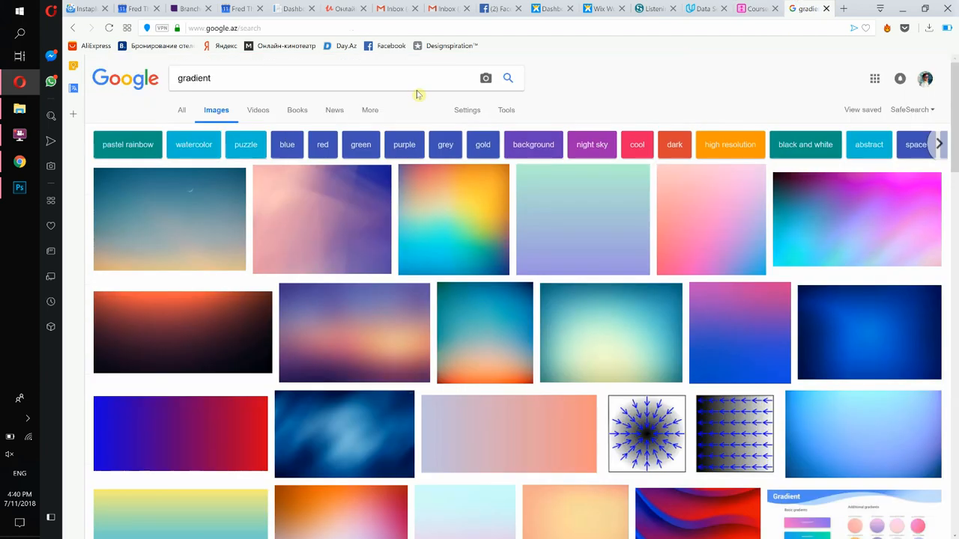
pyautogui.moveTo(222, 77); pyautogui.dragTo(105, 77)
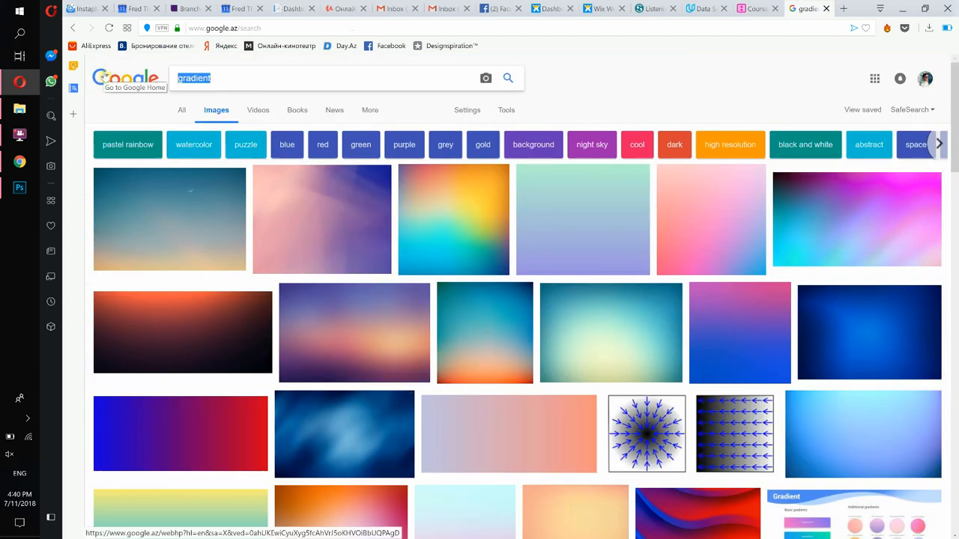
pyautogui.write('open close brackets')
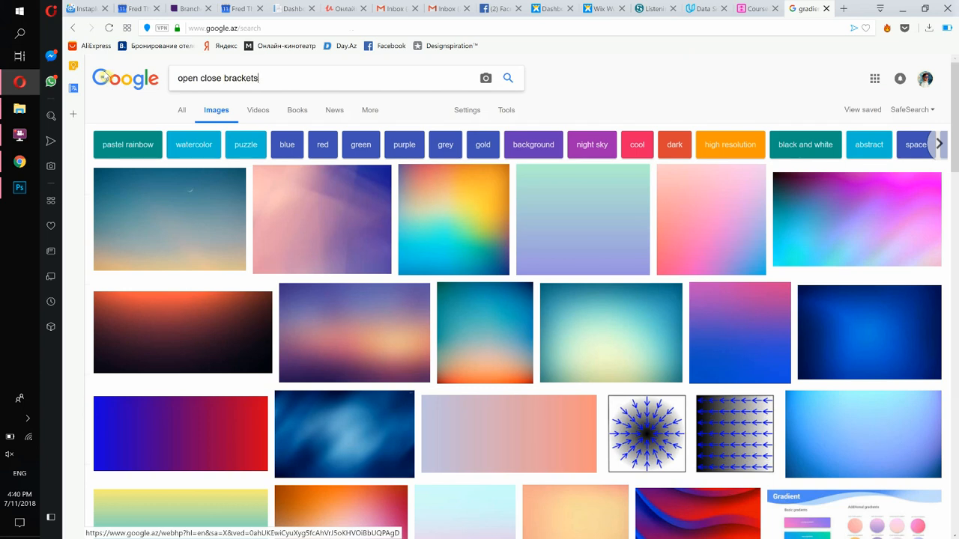
pyautogui.press('Return')
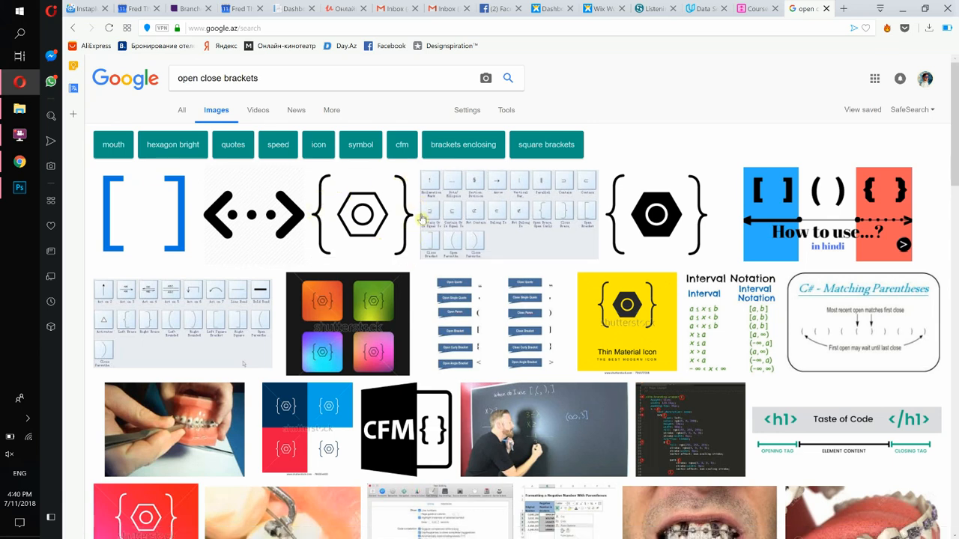
pyautogui.click(904, 7)
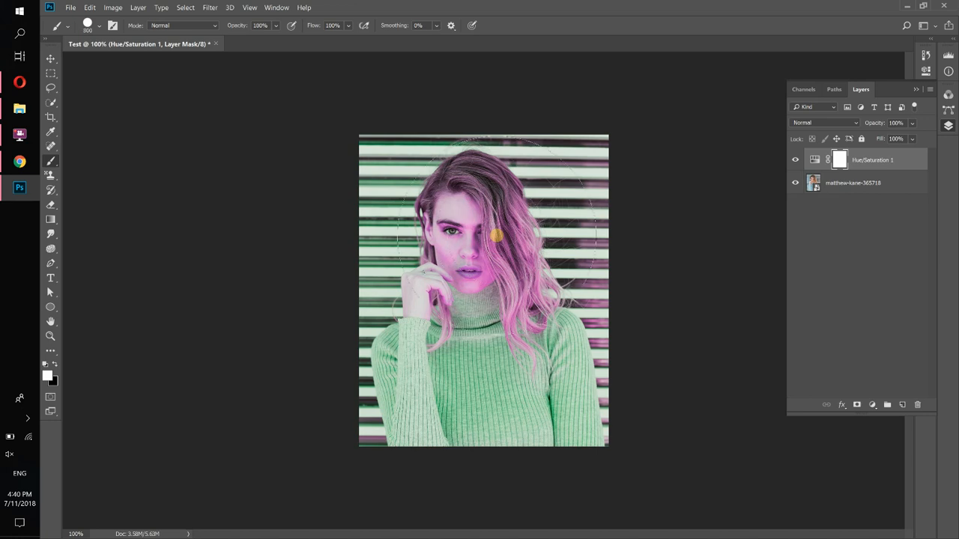
# Swap to a black foreground and fill the Hue/Saturation layer mask entirely with black
pyautogui.press('x')
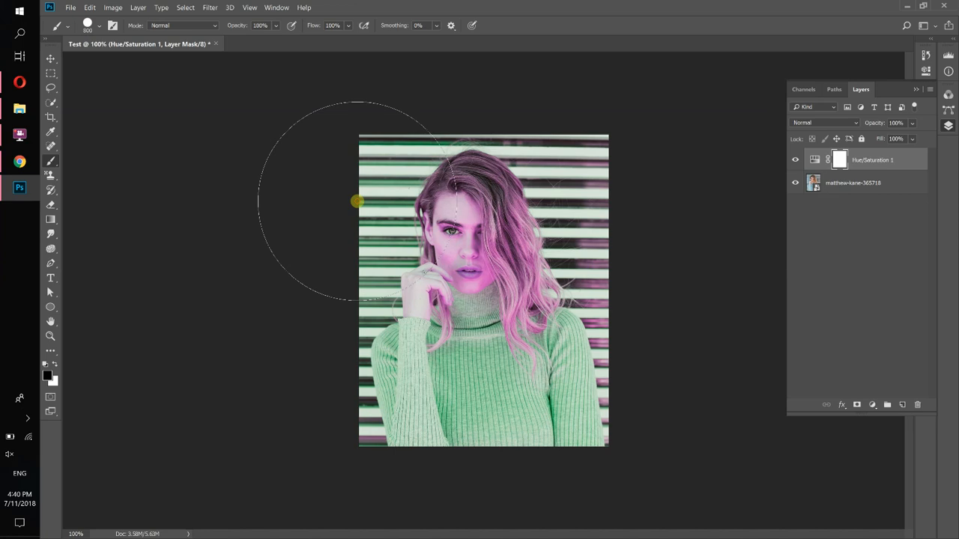
pyautogui.moveTo(357, 200)
pyautogui.mouseDown()
pyautogui.moveTo(541, 361)
pyautogui.moveTo(518, 360)
pyautogui.mouseUp()
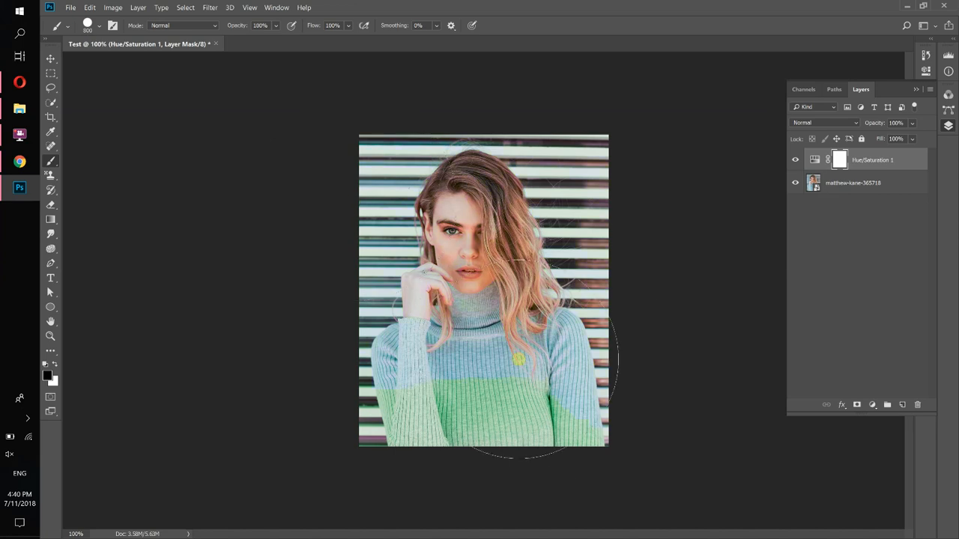
pyautogui.hotkey('alt', 'BackSpace')
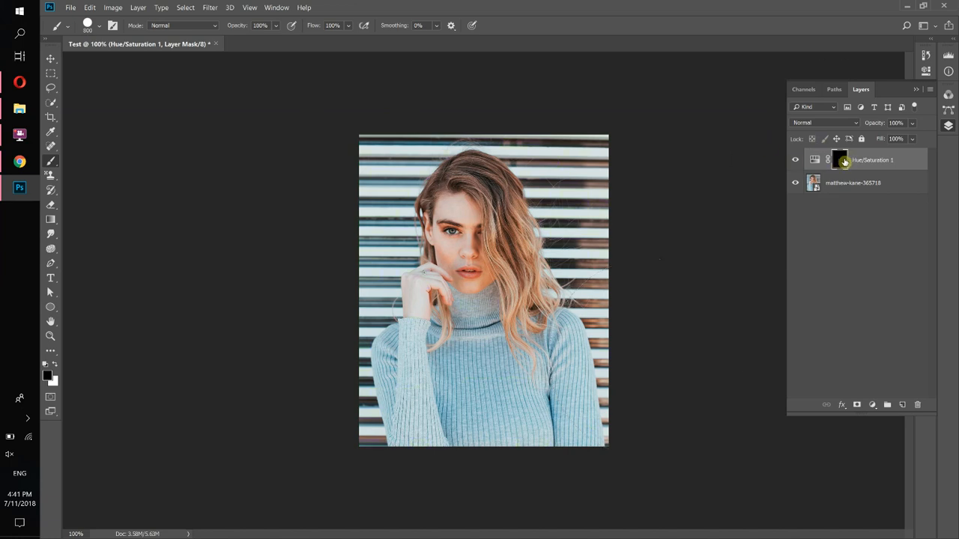
# Show the adjustment layer, switch to white, shrink the brush to 90 px, and paint over the hair on the mask
pyautogui.click(798, 164)
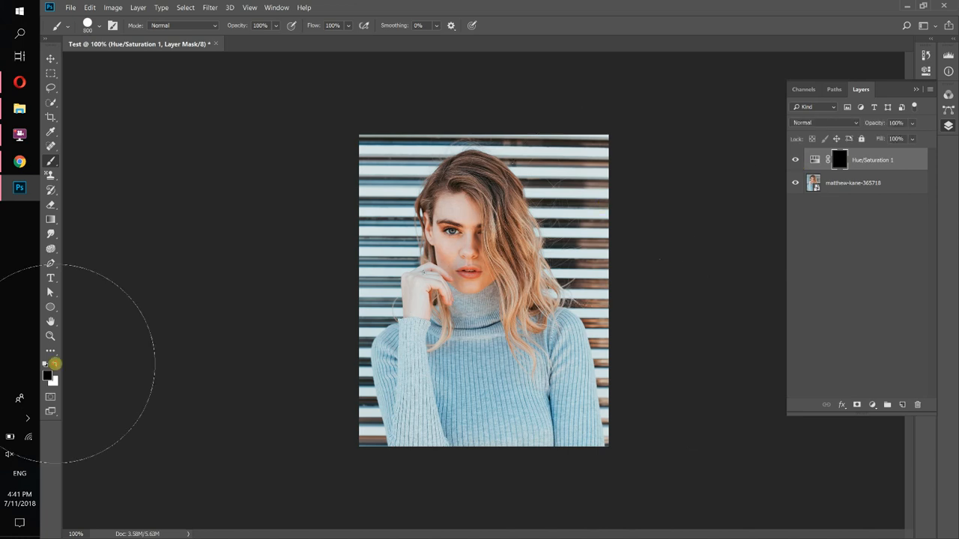
pyautogui.click(54, 364)
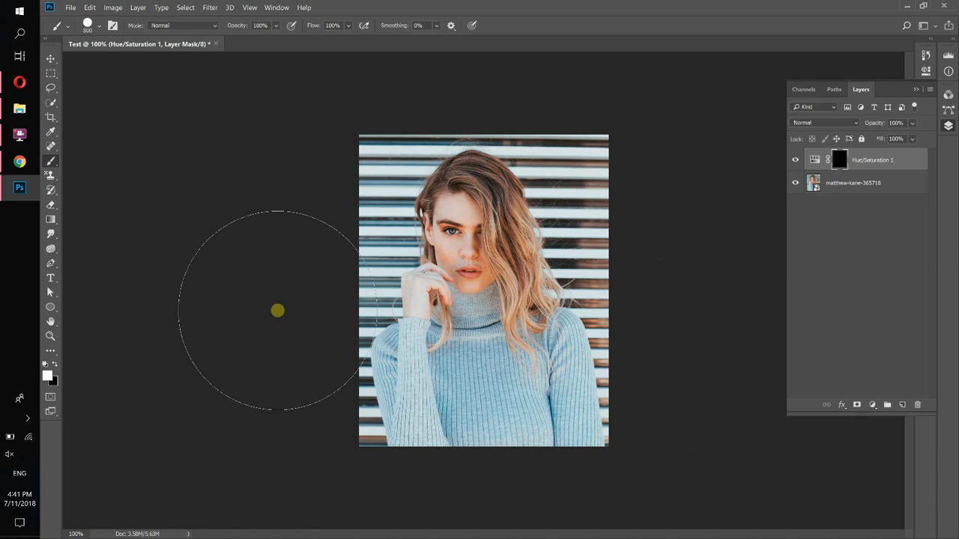
pyautogui.press('[')
pyautogui.press('[')
pyautogui.press('[')
pyautogui.press('[')
pyautogui.press('[')
pyautogui.press('[')
pyautogui.press('[')
pyautogui.press('[')
pyautogui.press('[')
pyautogui.press('[')
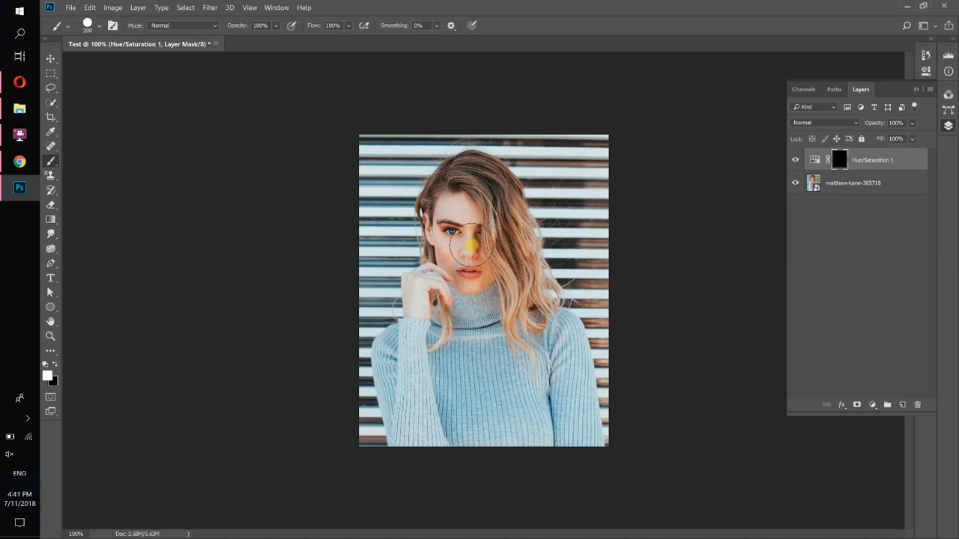
pyautogui.click(98, 25)
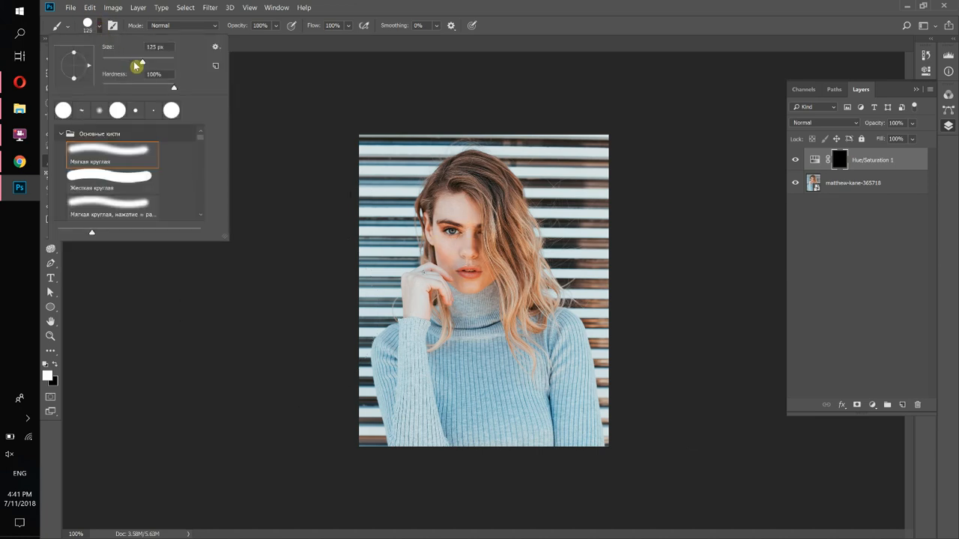
pyautogui.click(566, 17)
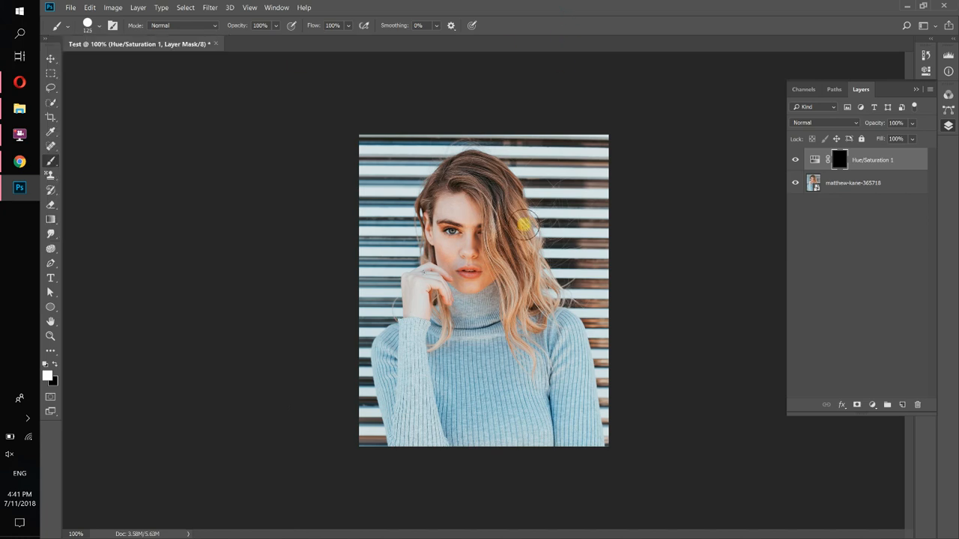
pyautogui.press('[')
pyautogui.press('[')
pyautogui.moveTo(520, 227); pyautogui.dragTo(476, 171)
pyautogui.moveTo(481, 163)
pyautogui.mouseDown()
pyautogui.moveTo(511, 207)
pyautogui.moveTo(522, 313)
pyautogui.moveTo(498, 265)
pyautogui.moveTo(489, 212)
pyautogui.moveTo(504, 228)
pyautogui.moveTo(508, 308)
pyautogui.moveTo(531, 267)
pyautogui.moveTo(546, 296)
pyautogui.mouseUp()
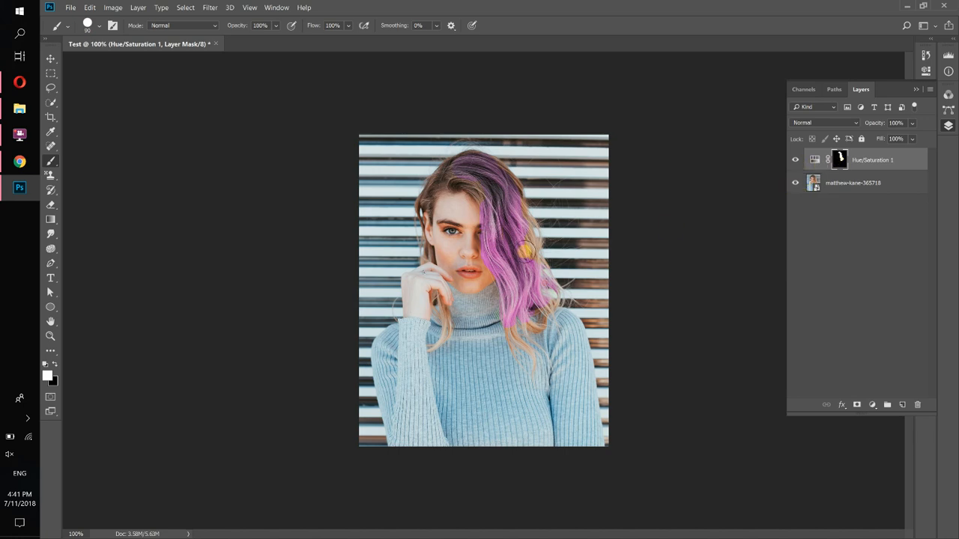
pyautogui.moveTo(468, 181)
pyautogui.mouseDown()
pyautogui.moveTo(438, 193)
pyautogui.moveTo(461, 167)
pyautogui.moveTo(430, 203)
pyautogui.moveTo(448, 200)
pyautogui.mouseUp()
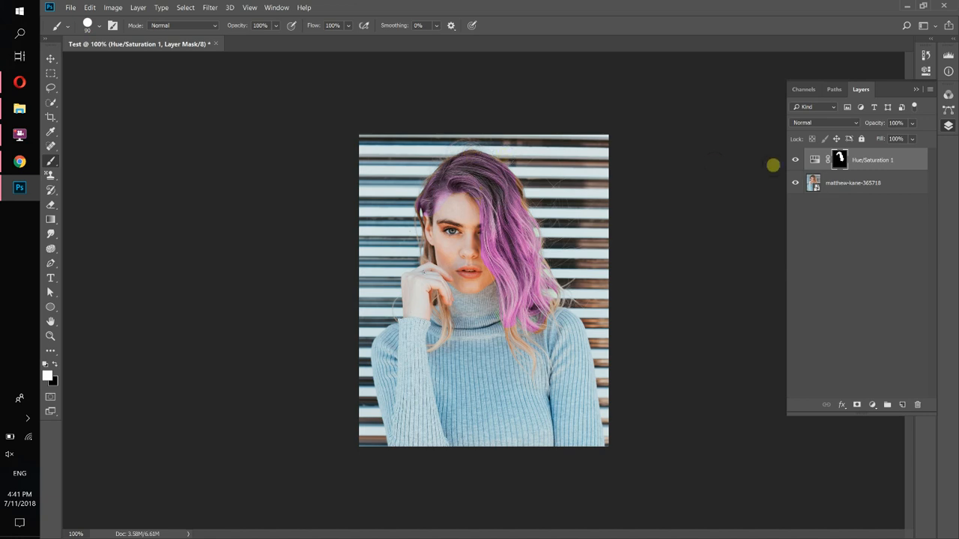
# Open the Hue/Saturation properties and set Hue to +120 and Saturation to +1
pyautogui.doubleClick(815, 160)
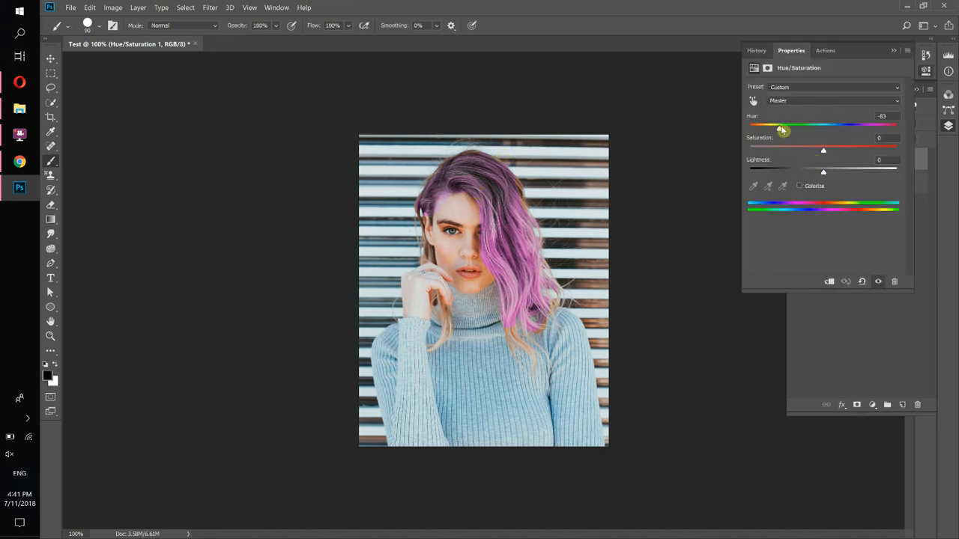
pyautogui.moveTo(797, 131); pyautogui.dragTo(878, 129)
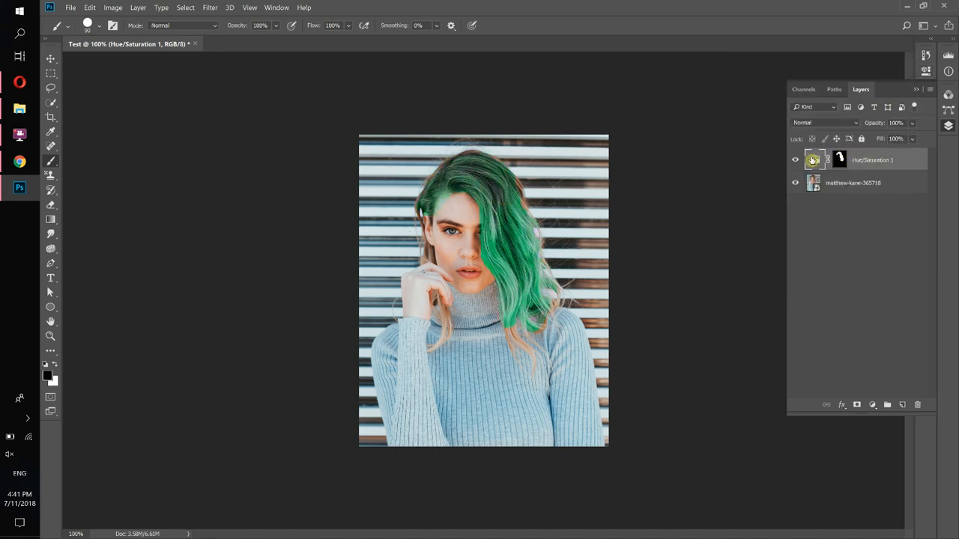
pyautogui.doubleClick(817, 160)
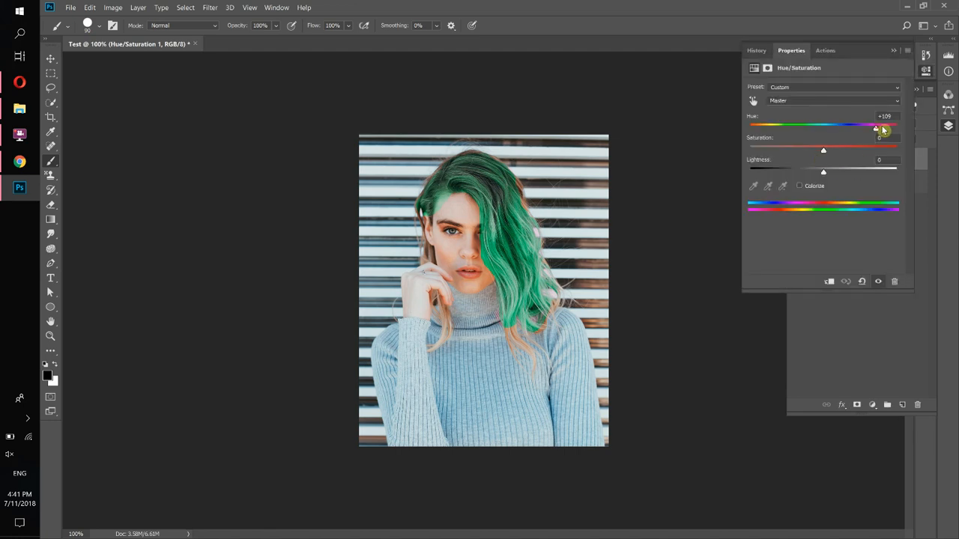
pyautogui.moveTo(882, 130)
pyautogui.mouseDown()
pyautogui.moveTo(783, 133)
pyautogui.moveTo(880, 128)
pyautogui.mouseUp()
pyautogui.moveTo(841, 154)
pyautogui.mouseDown()
pyautogui.moveTo(876, 141)
pyautogui.moveTo(824, 147)
pyautogui.mouseUp()
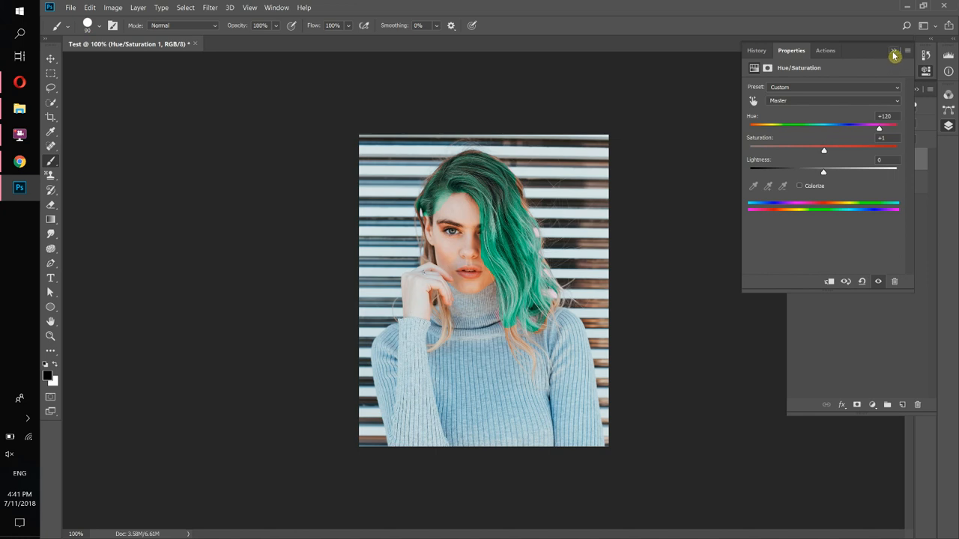
pyautogui.click(893, 53)
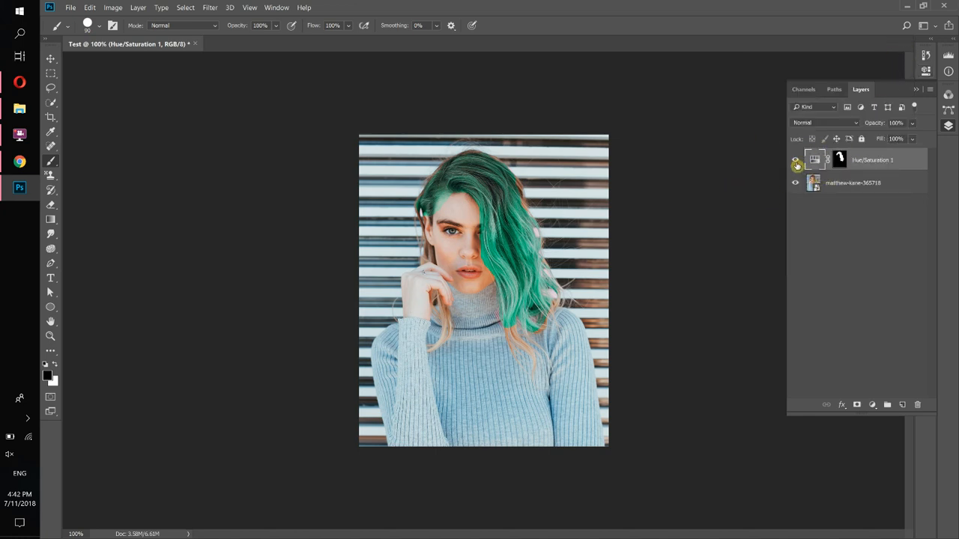
# Hide the Hue/Saturation layer and add a Brightness/Contrast adjustment layer with Brightness set to 150
pyautogui.click(795, 161)
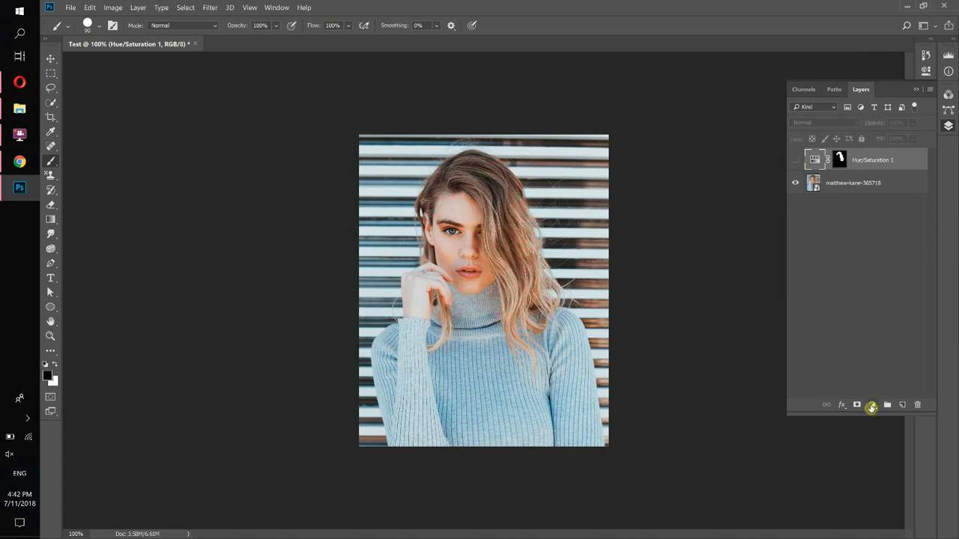
pyautogui.click(871, 405)
pyautogui.click(874, 246)
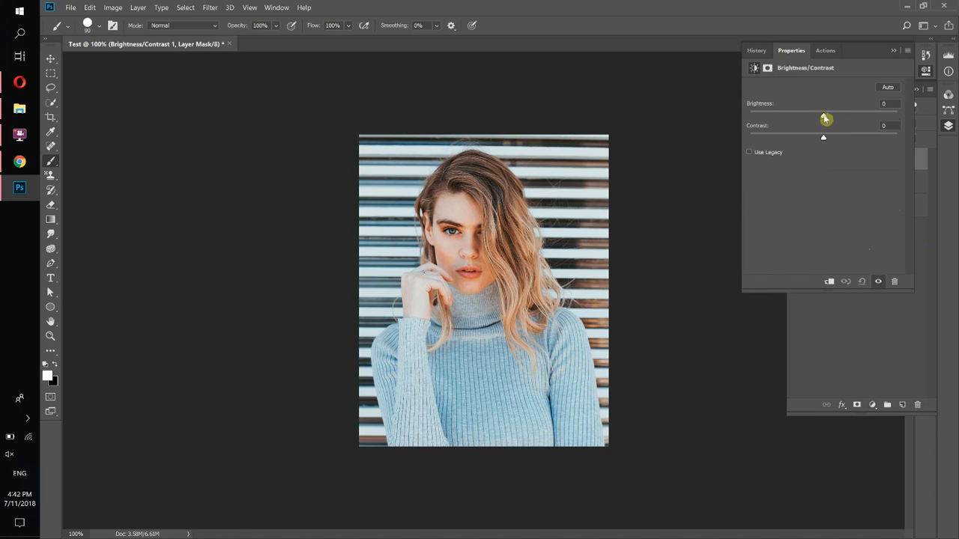
pyautogui.moveTo(824, 118); pyautogui.dragTo(904, 112)
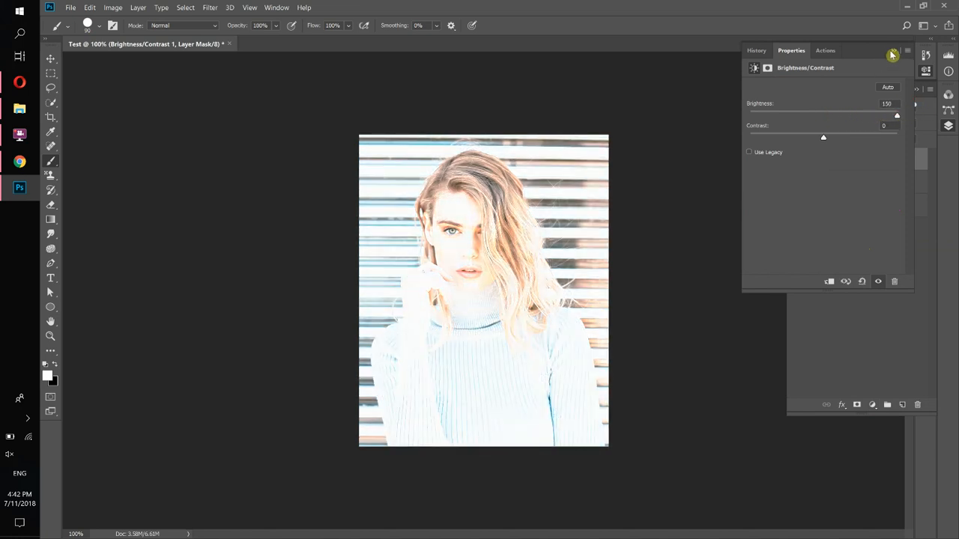
pyautogui.click(892, 55)
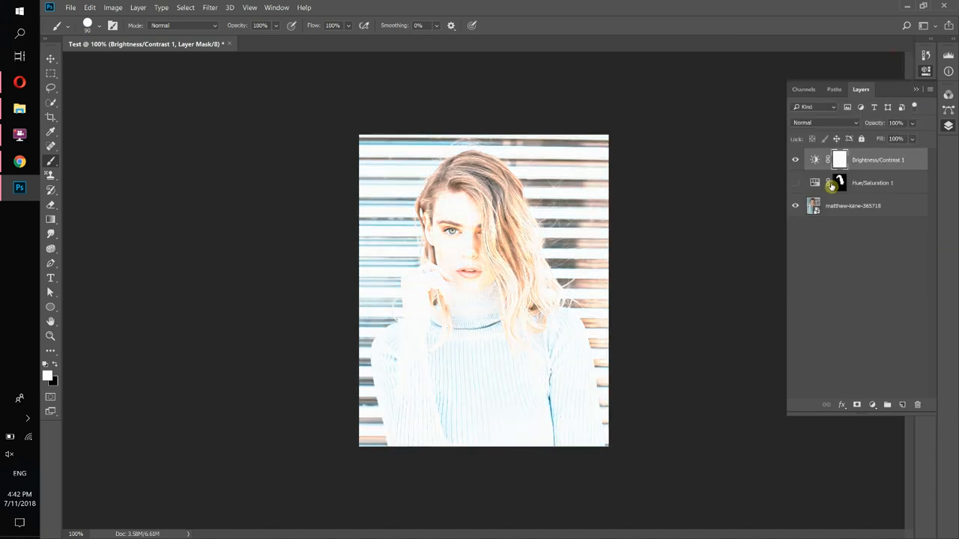
# Switch to black, enlarge the brush to 400 px, and paint over the head and shoulders on the Brightness/Contrast mask
pyautogui.click(58, 365)
pyautogui.press(']')
pyautogui.press(']')
pyautogui.press(']')
pyautogui.press(']')
pyautogui.press(']')
pyautogui.press(']')
pyautogui.press(']')
pyautogui.press(']')
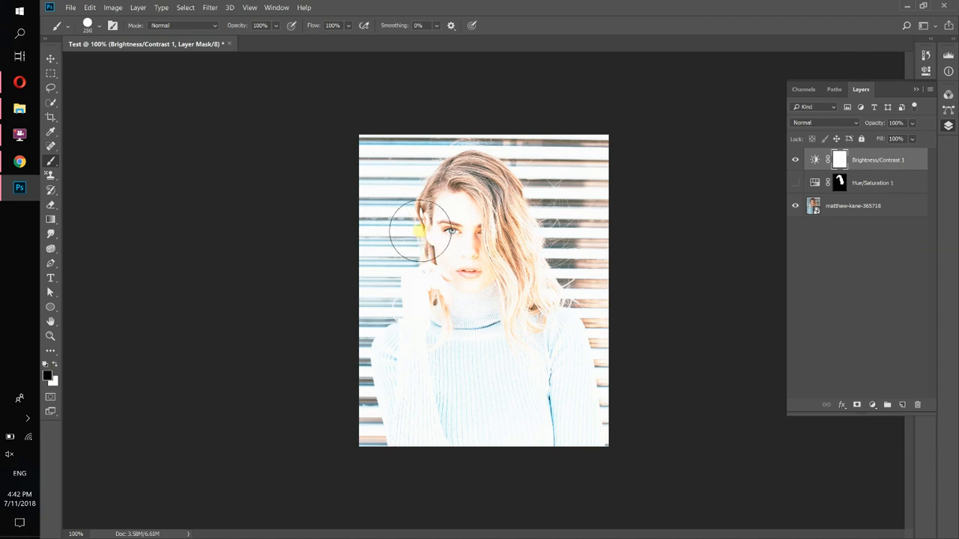
pyautogui.moveTo(483, 235)
pyautogui.mouseDown()
pyautogui.moveTo(481, 283)
pyautogui.moveTo(533, 228)
pyautogui.moveTo(485, 197)
pyautogui.moveTo(458, 246)
pyautogui.moveTo(502, 316)
pyautogui.moveTo(526, 222)
pyautogui.moveTo(460, 210)
pyautogui.moveTo(459, 304)
pyautogui.moveTo(532, 317)
pyautogui.mouseUp()
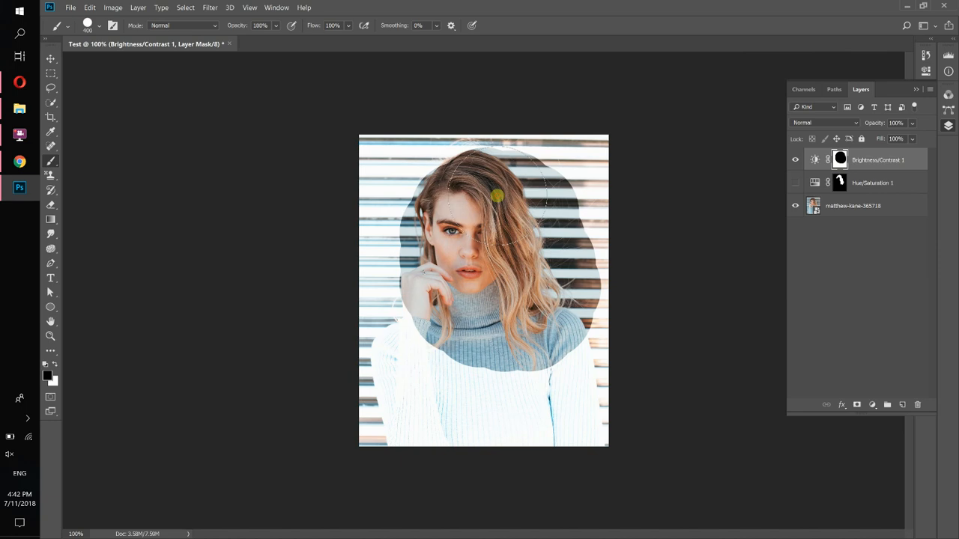
pyautogui.moveTo(497, 196)
pyautogui.mouseDown()
pyautogui.moveTo(550, 307)
pyautogui.moveTo(569, 284)
pyautogui.mouseUp()
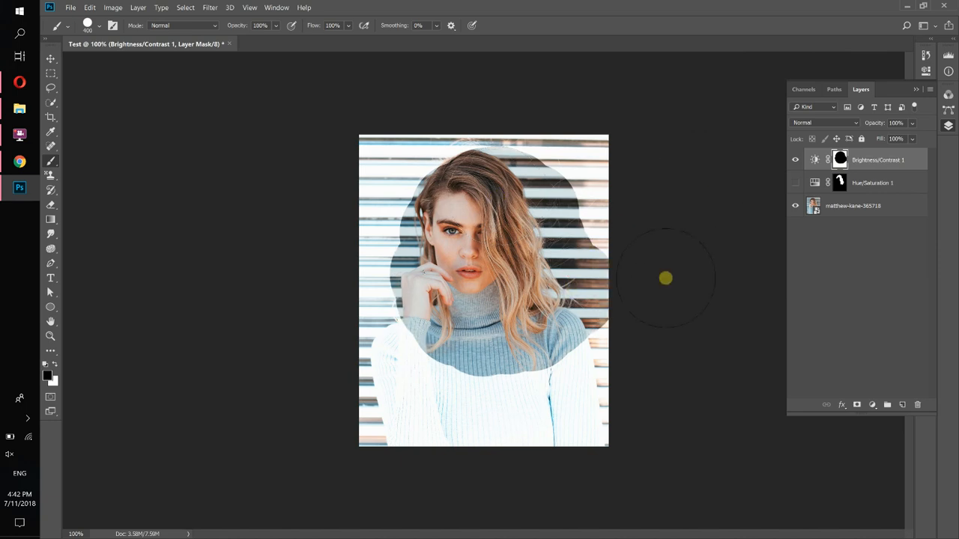
# Hide the Brightness/Contrast layer, then show and select the Hue/Saturation 1 layer
pyautogui.click(796, 162)
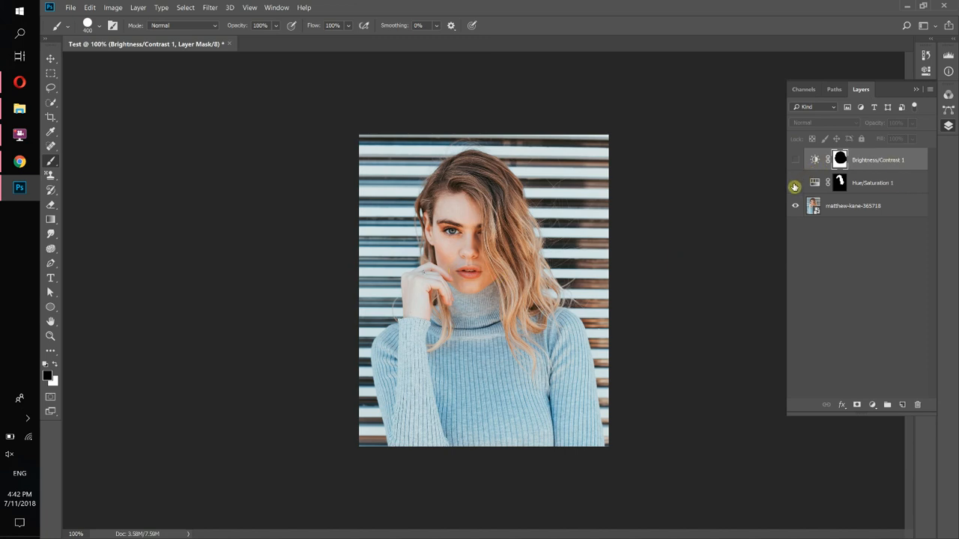
pyautogui.click(794, 186)
pyautogui.click(889, 181)
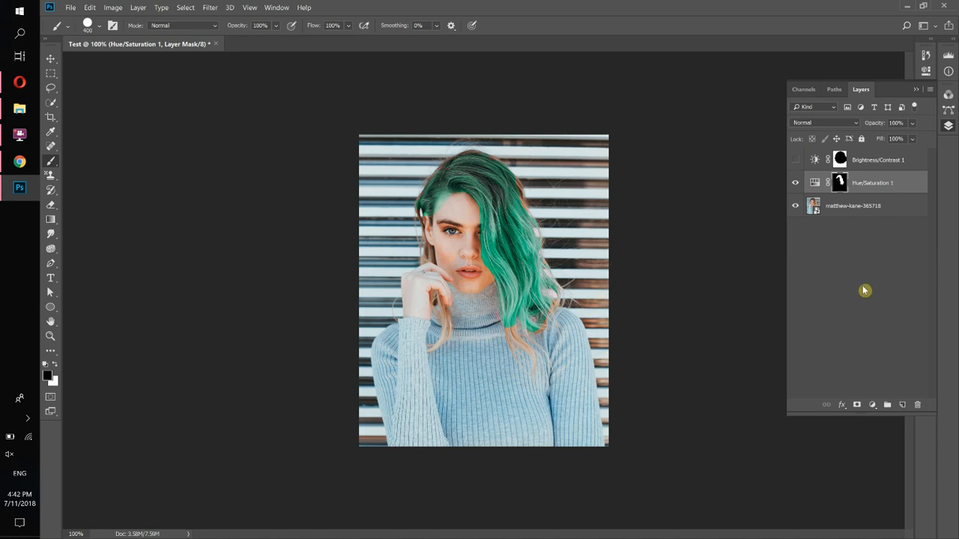
# Add a second Hue/Saturation adjustment layer with Hue set to +152
pyautogui.click(872, 406)
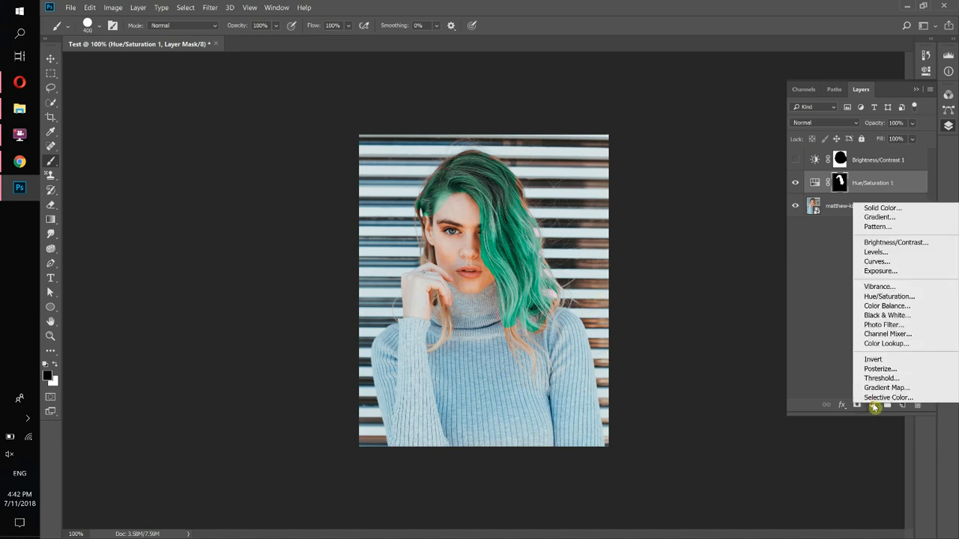
pyautogui.click(878, 297)
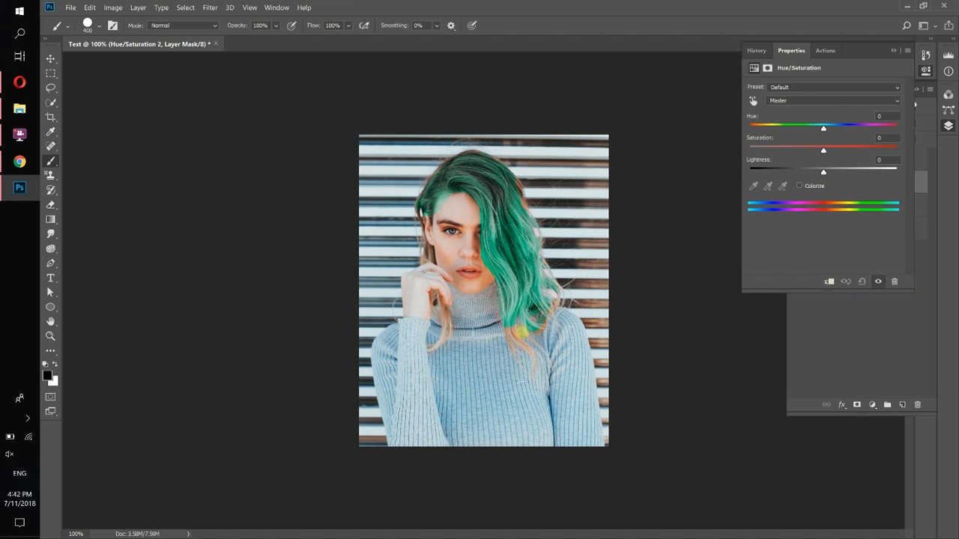
pyautogui.moveTo(830, 128); pyautogui.dragTo(890, 125)
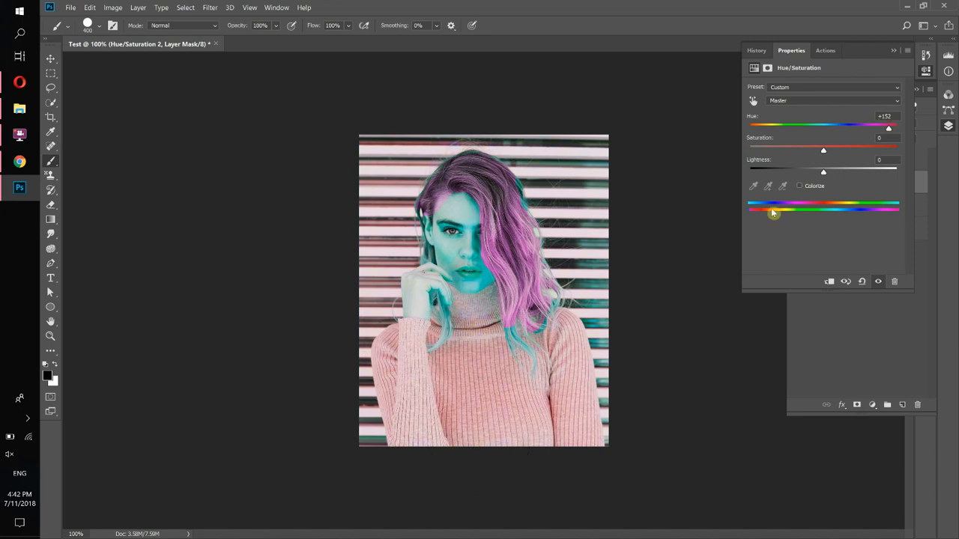
pyautogui.click(892, 52)
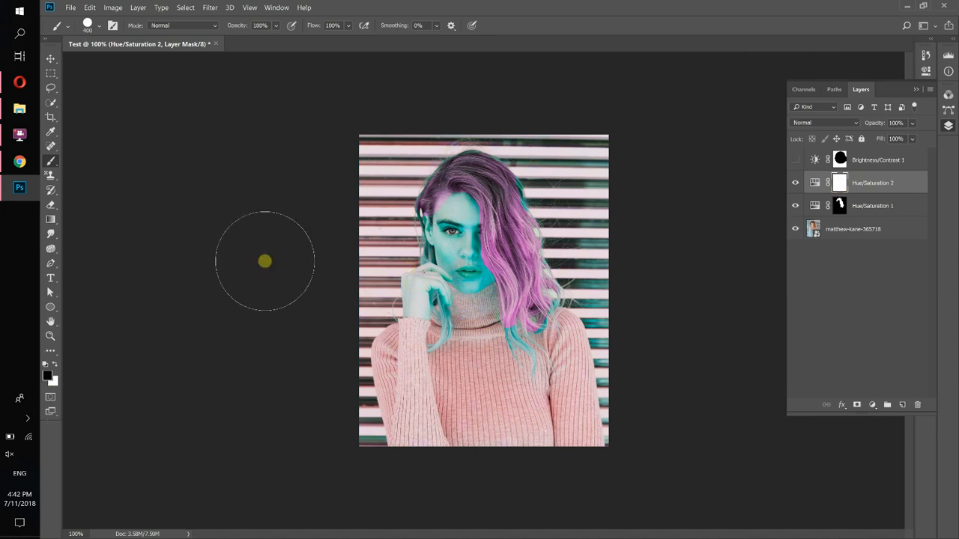
# Invert the Hue/Saturation 2 mask to black and reduce the brush size to 175 px
pyautogui.moveTo(367, 166)
pyautogui.mouseDown()
pyautogui.moveTo(547, 186)
pyautogui.moveTo(442, 343)
pyautogui.moveTo(537, 375)
pyautogui.moveTo(349, 402)
pyautogui.moveTo(620, 415)
pyautogui.moveTo(703, 428)
pyautogui.moveTo(332, 436)
pyautogui.mouseUp()
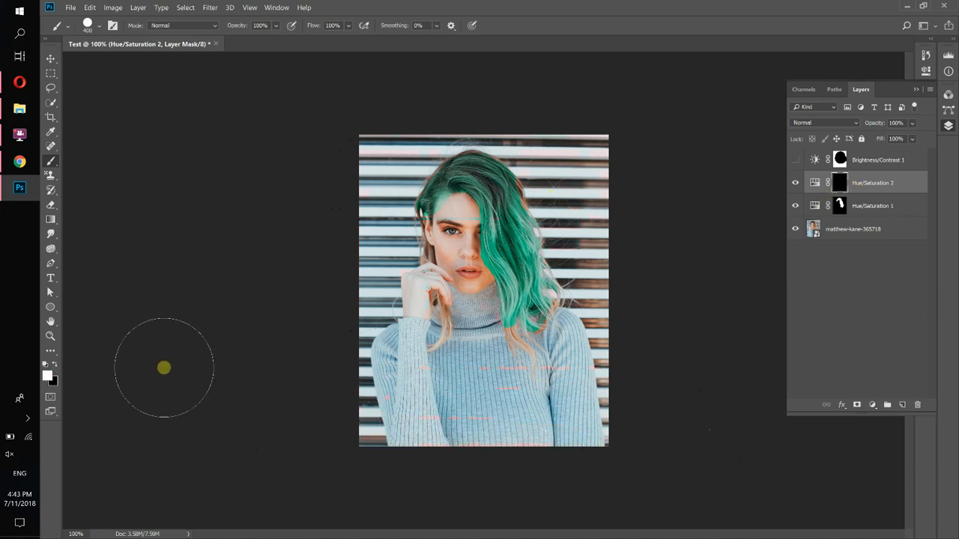
pyautogui.press('[')
pyautogui.press('[')
pyautogui.press('[')
pyautogui.press('[')
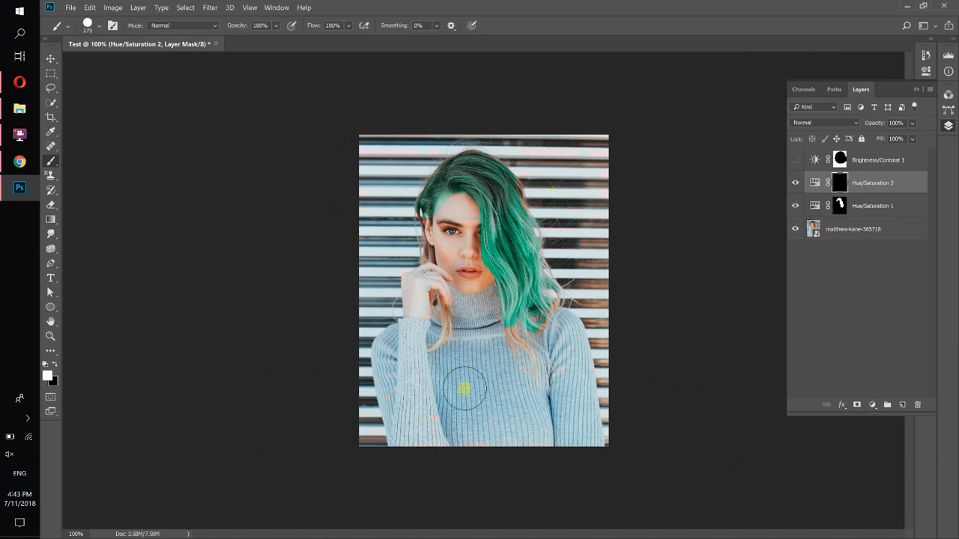
# Paint white over the sweater on the Hue/Saturation 2 mask, undoing a stray stroke on the hair
pyautogui.moveTo(430, 406)
pyautogui.mouseDown()
pyautogui.moveTo(422, 374)
pyautogui.moveTo(416, 413)
pyautogui.moveTo(405, 376)
pyautogui.moveTo(415, 444)
pyautogui.moveTo(399, 358)
pyautogui.moveTo(393, 383)
pyautogui.moveTo(404, 356)
pyautogui.moveTo(482, 449)
pyautogui.moveTo(533, 430)
pyautogui.moveTo(585, 437)
pyautogui.moveTo(552, 335)
pyautogui.moveTo(551, 375)
pyautogui.moveTo(516, 369)
pyautogui.moveTo(471, 331)
pyautogui.moveTo(469, 357)
pyautogui.moveTo(481, 318)
pyautogui.mouseUp()
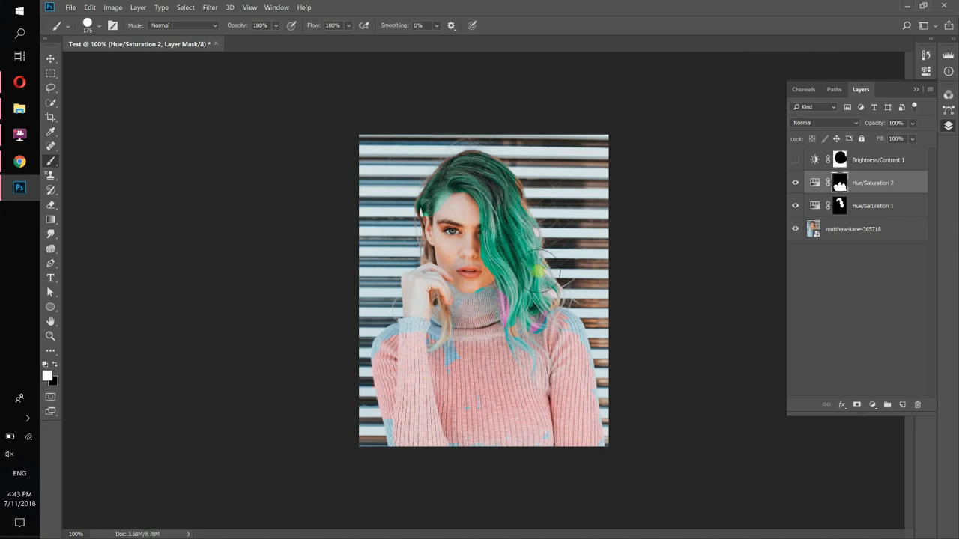
pyautogui.moveTo(565, 233)
pyautogui.mouseDown()
pyautogui.moveTo(528, 224)
pyautogui.moveTo(525, 234)
pyautogui.moveTo(544, 203)
pyautogui.mouseUp()
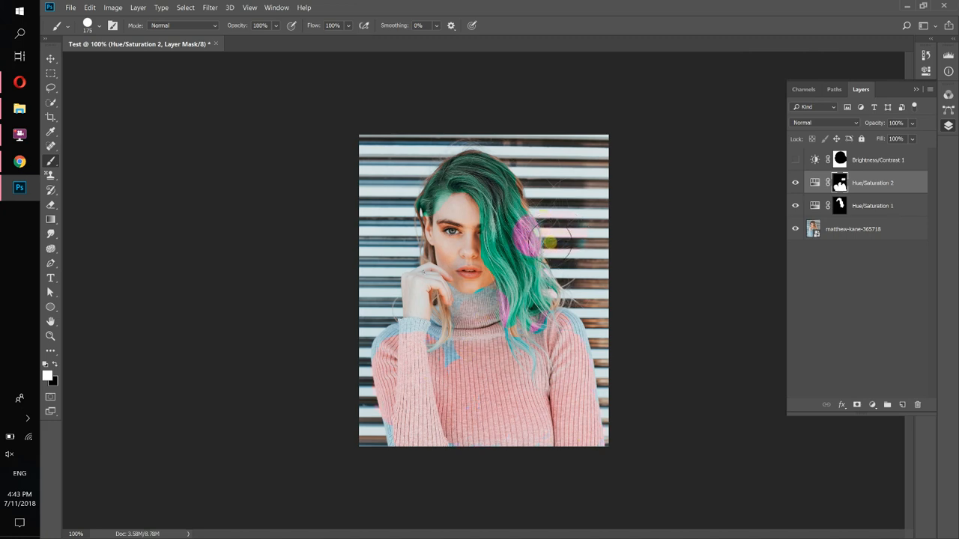
pyautogui.hotkey('ctrl', 'z')
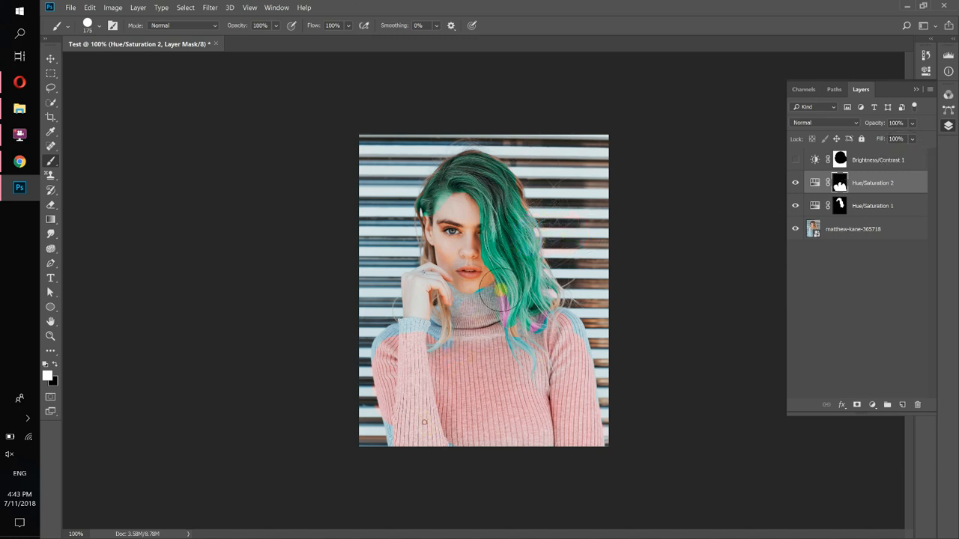
# Paint more of the sweater and the wrist cuff into the Hue/Saturation 2 mask
pyautogui.moveTo(409, 424)
pyautogui.mouseDown()
pyautogui.moveTo(394, 395)
pyautogui.moveTo(391, 347)
pyautogui.moveTo(417, 331)
pyautogui.mouseUp()
pyautogui.moveTo(549, 348)
pyautogui.mouseDown()
pyautogui.moveTo(562, 325)
pyautogui.moveTo(592, 449)
pyautogui.moveTo(452, 457)
pyautogui.moveTo(407, 445)
pyautogui.moveTo(396, 366)
pyautogui.moveTo(409, 350)
pyautogui.moveTo(377, 324)
pyautogui.mouseUp()
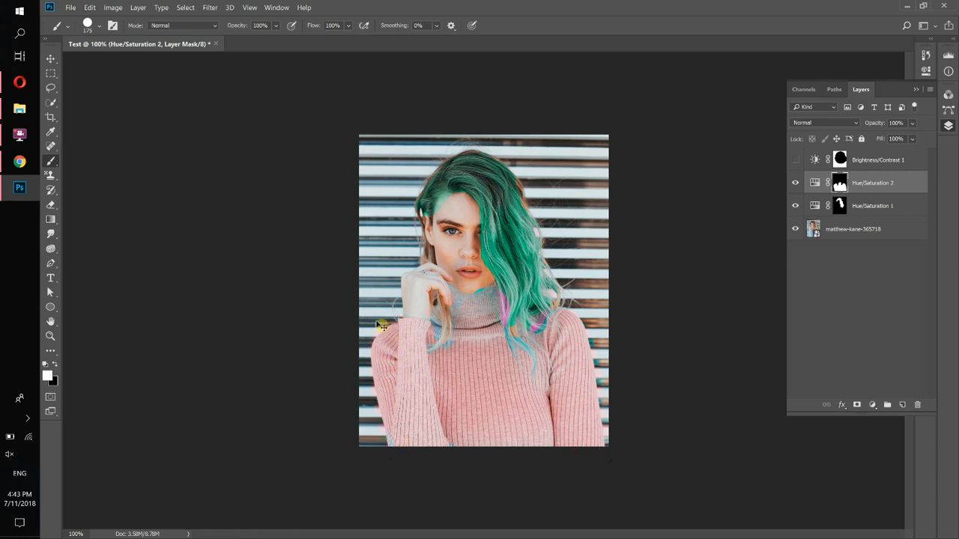
pyautogui.hotkey('ctrl', '+')
pyautogui.moveTo(318, 372); pyautogui.dragTo(337, 375)
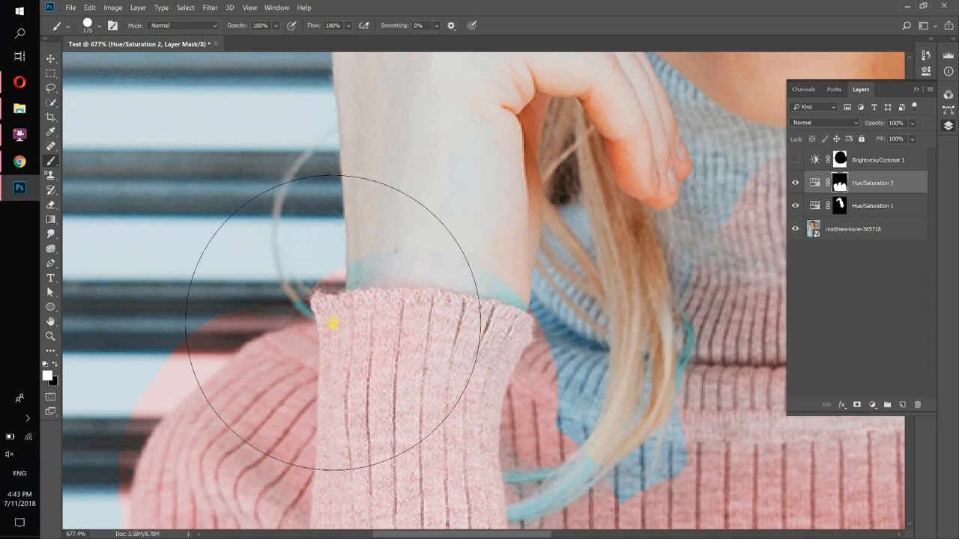
# Zoom in and pan around the hair and face to inspect the mask edges
pyautogui.scroll(-10, 332, 323)
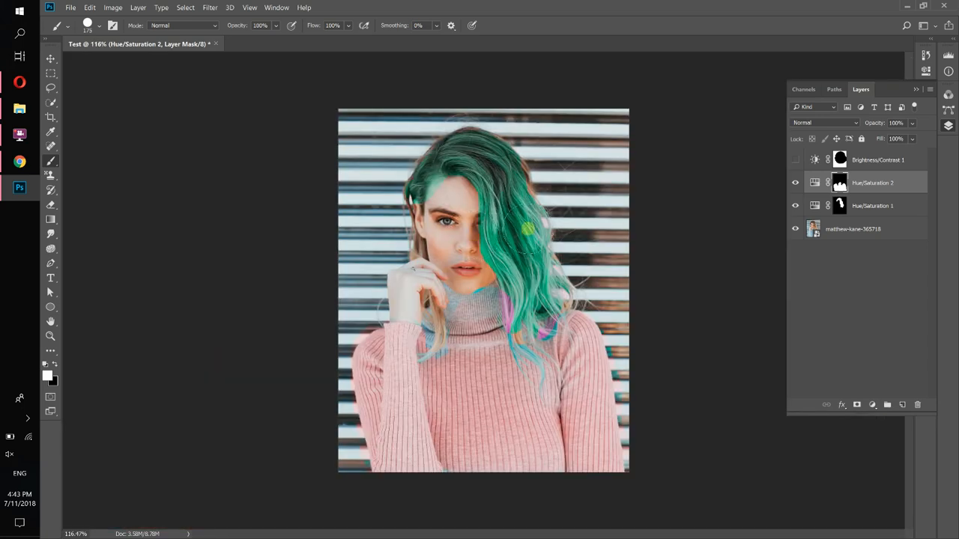
pyautogui.scroll(5, 458, 158)
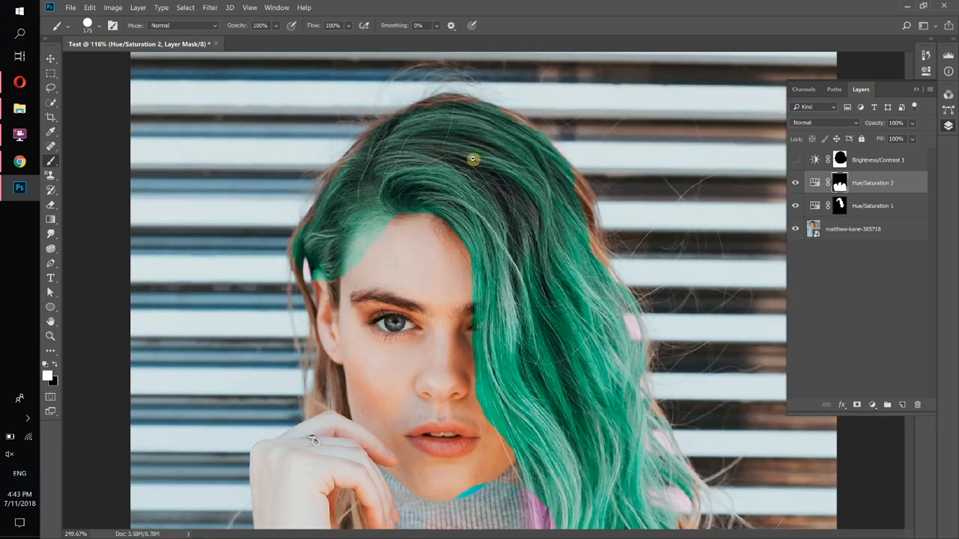
pyautogui.scroll(-5, 458, 159)
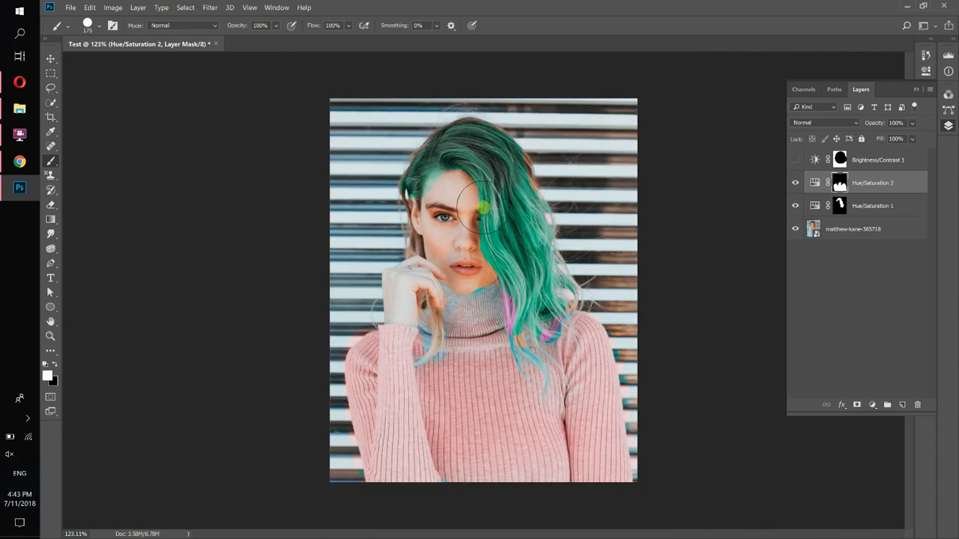
pyautogui.scroll(6, 468, 171)
pyautogui.moveTo(469, 175); pyautogui.dragTo(475, 180)
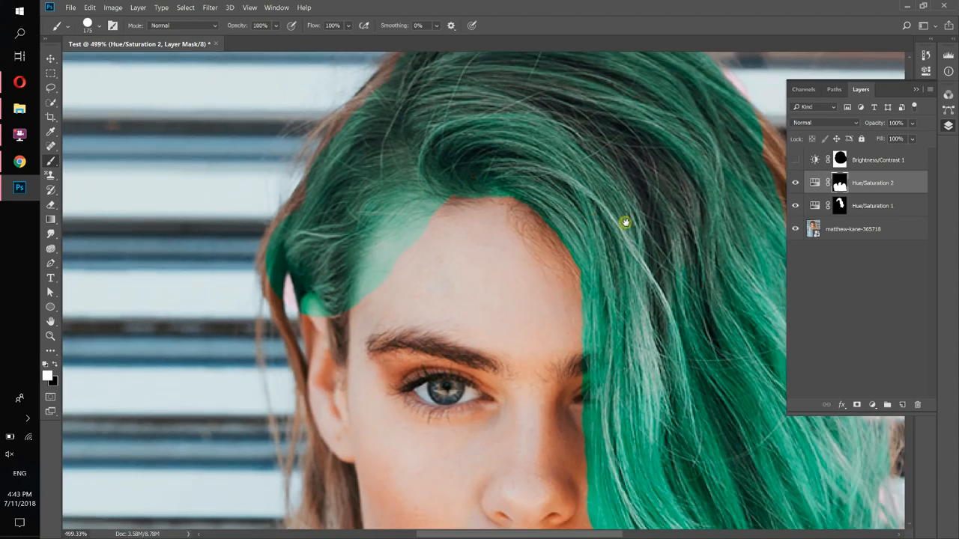
pyautogui.moveTo(626, 223); pyautogui.dragTo(308, 215)
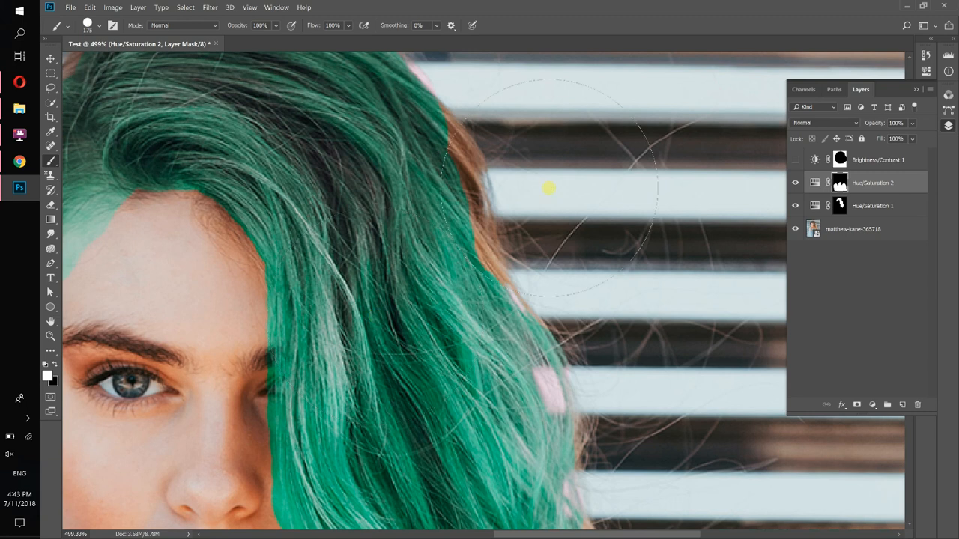
pyautogui.scroll(-7, 479, 262)
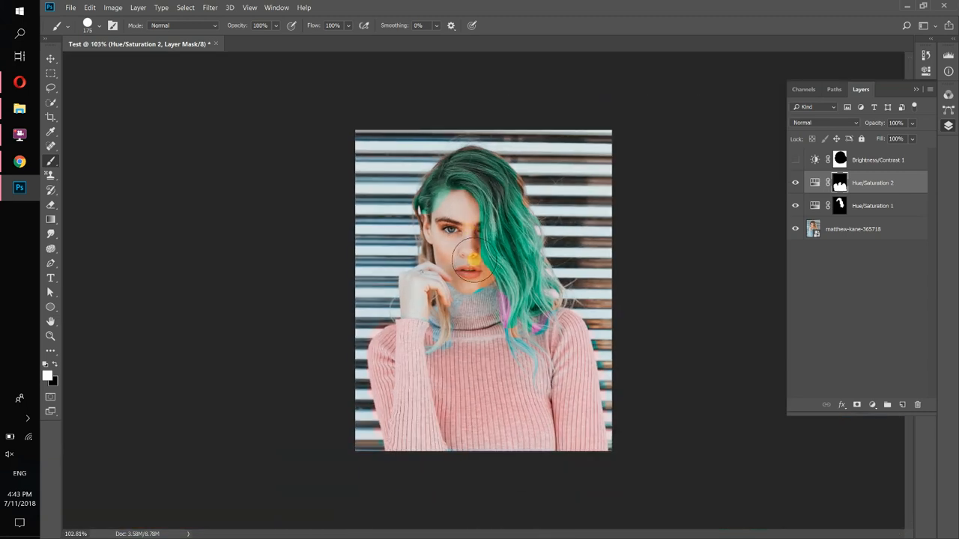
# Hide both Hue/Saturation adjustment layers
pyautogui.click(796, 183)
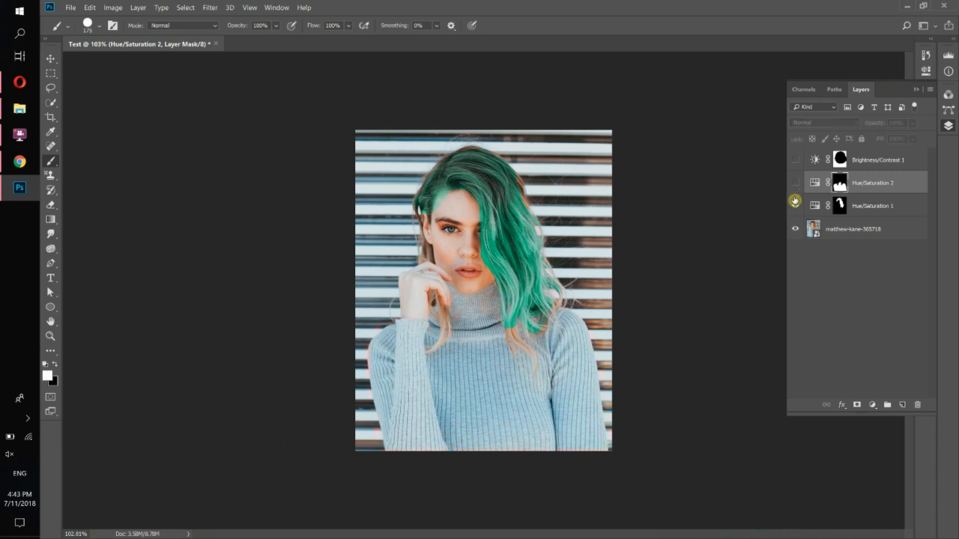
pyautogui.click(793, 207)
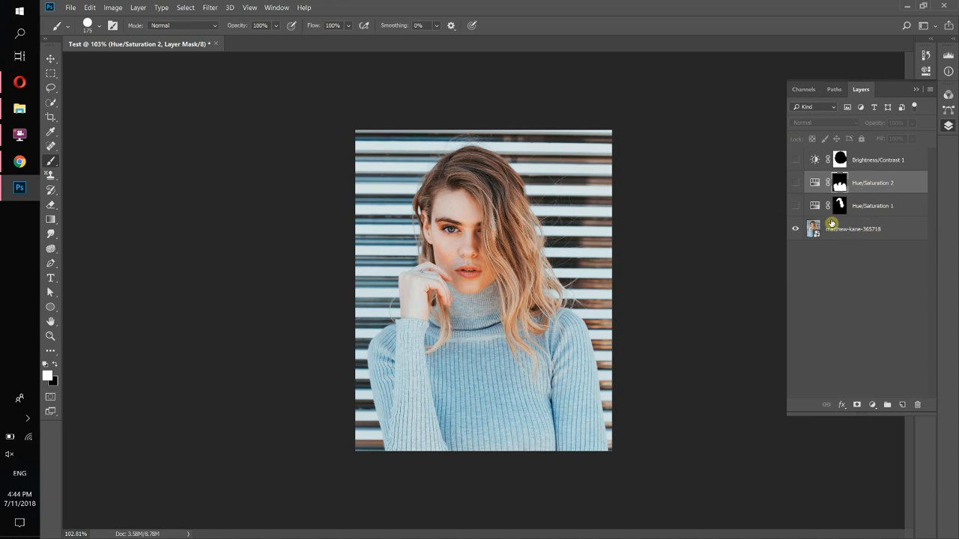
pyautogui.click(872, 404)
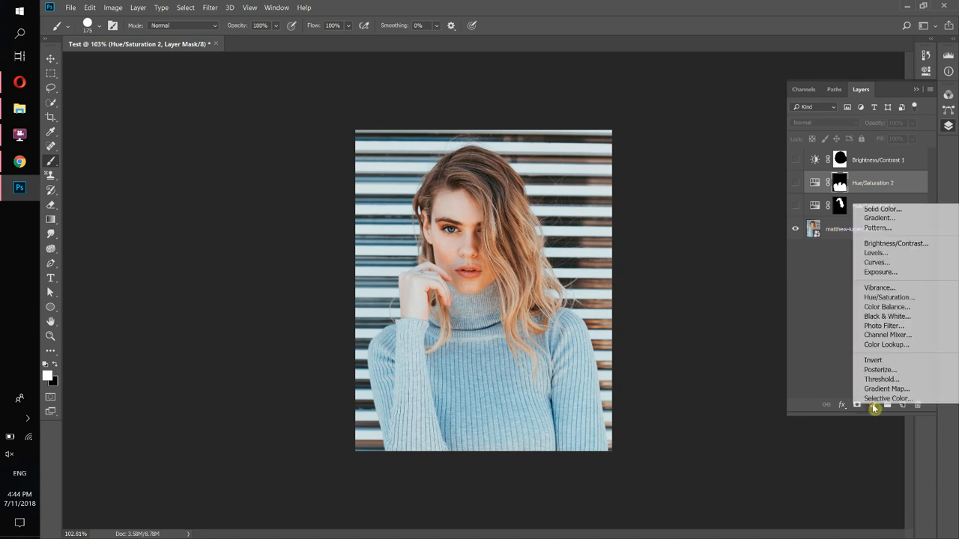
pyautogui.click(818, 313)
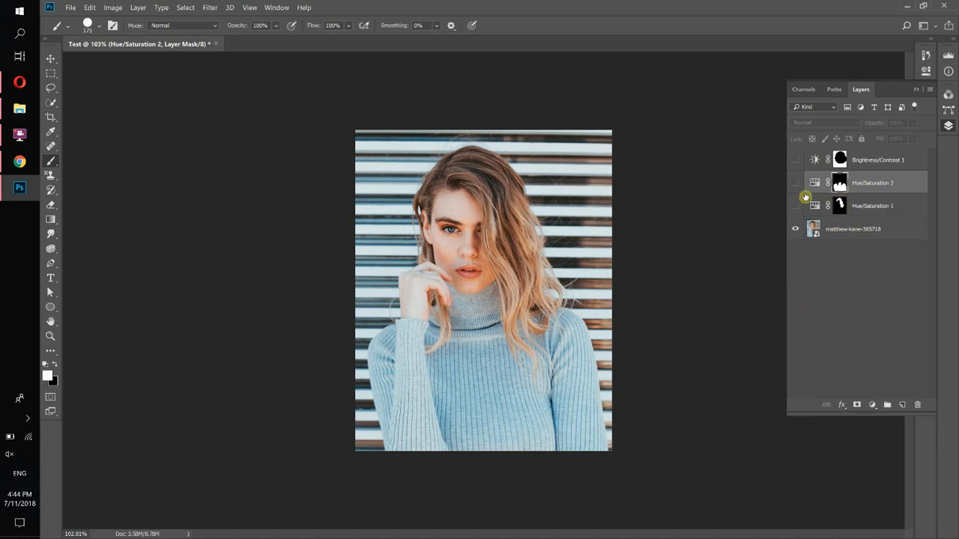
# Select all three adjustment layers and delete them, leaving only the photo layer
pyautogui.click(883, 207)
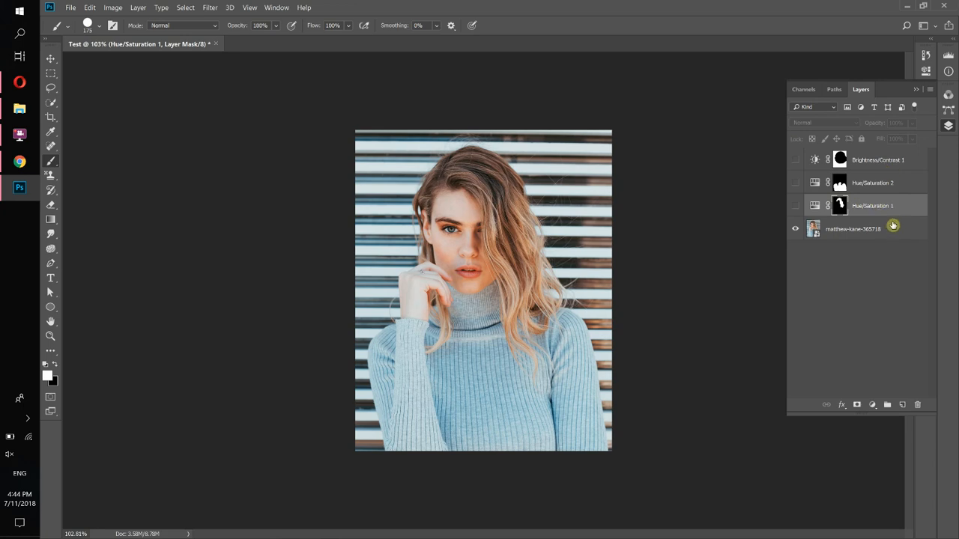
pyautogui.keyDown('shift'); pyautogui.click(909, 183); pyautogui.keyUp('shift')
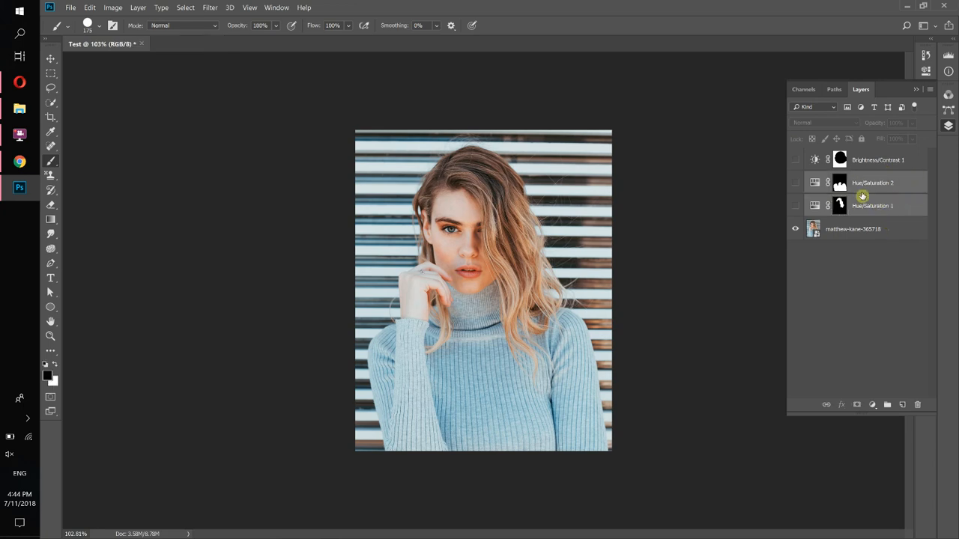
pyautogui.keyDown('shift'); pyautogui.click(912, 160); pyautogui.keyUp('shift')
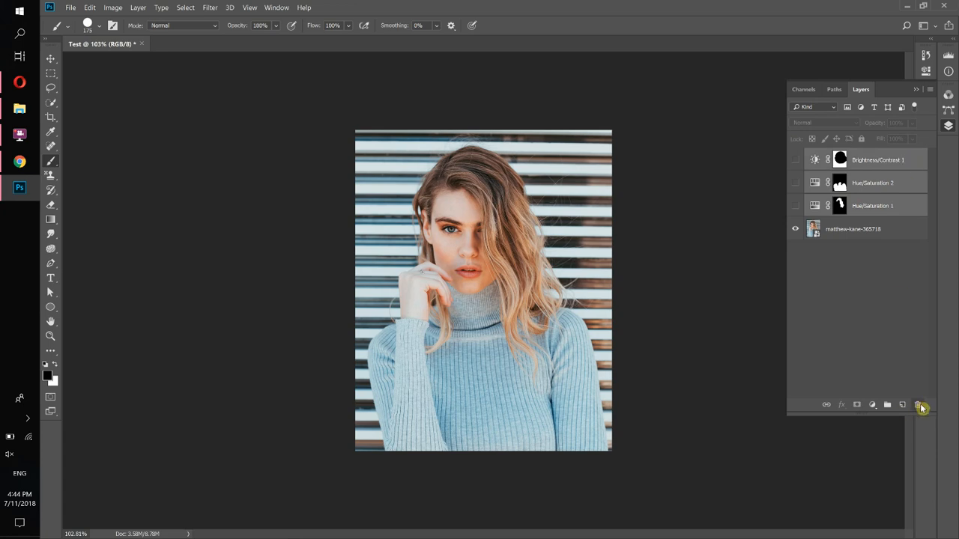
pyautogui.click(919, 405)
pyautogui.click(508, 222)
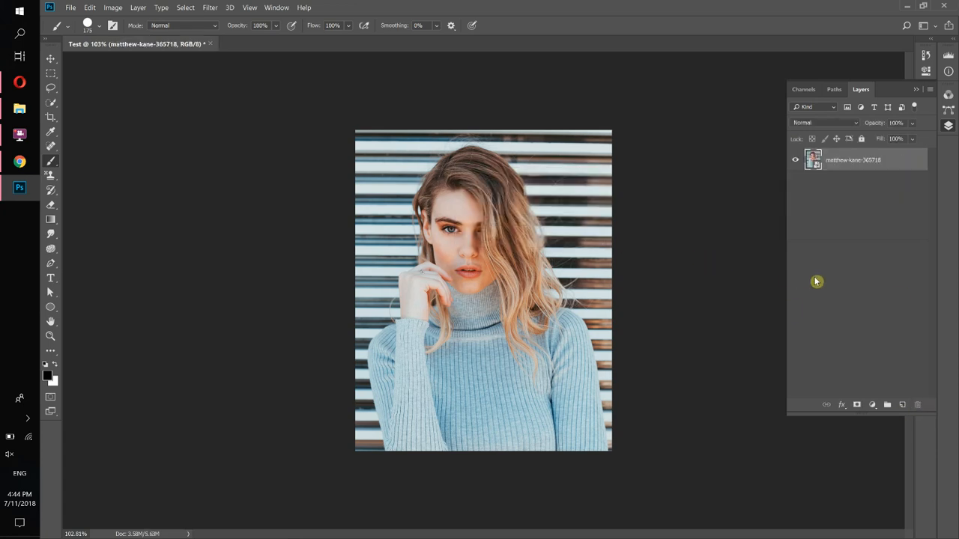
# Add a new Hue/Saturation adjustment layer with the Hue slider pushed to its maximum
pyautogui.click(872, 405)
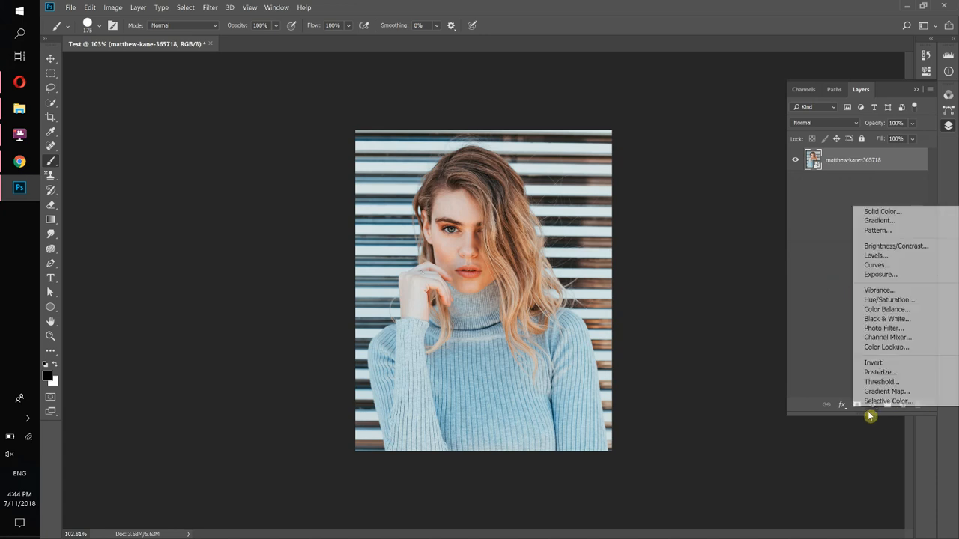
pyautogui.click(870, 302)
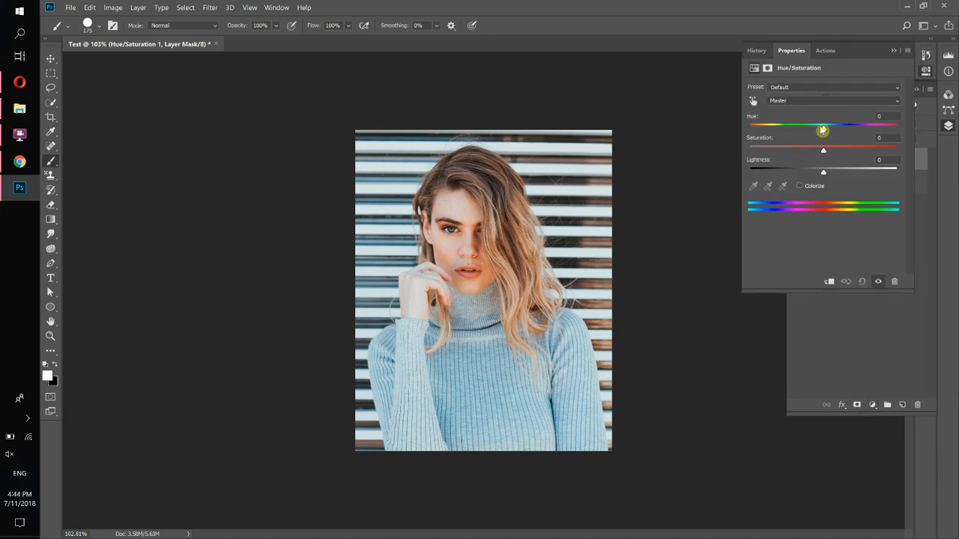
pyautogui.moveTo(822, 129); pyautogui.dragTo(891, 134)
pyautogui.click(893, 51)
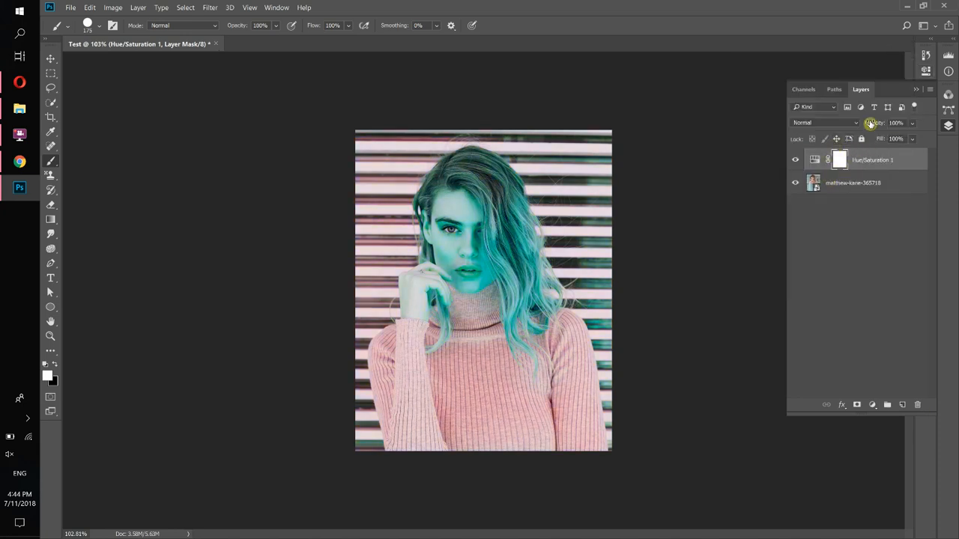
# Open the new Hue/Saturation layer's mask properties and invert the mask to black
pyautogui.doubleClick(838, 160)
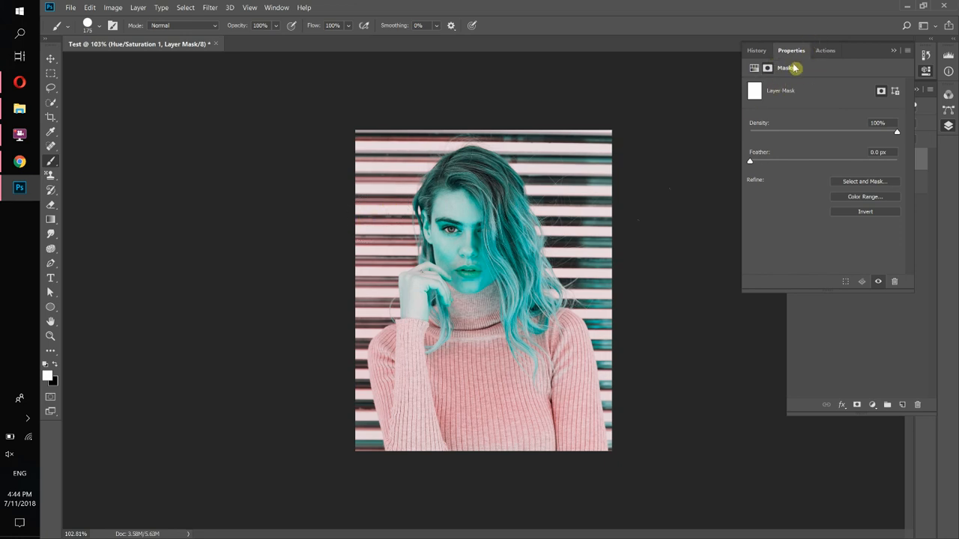
pyautogui.click(893, 51)
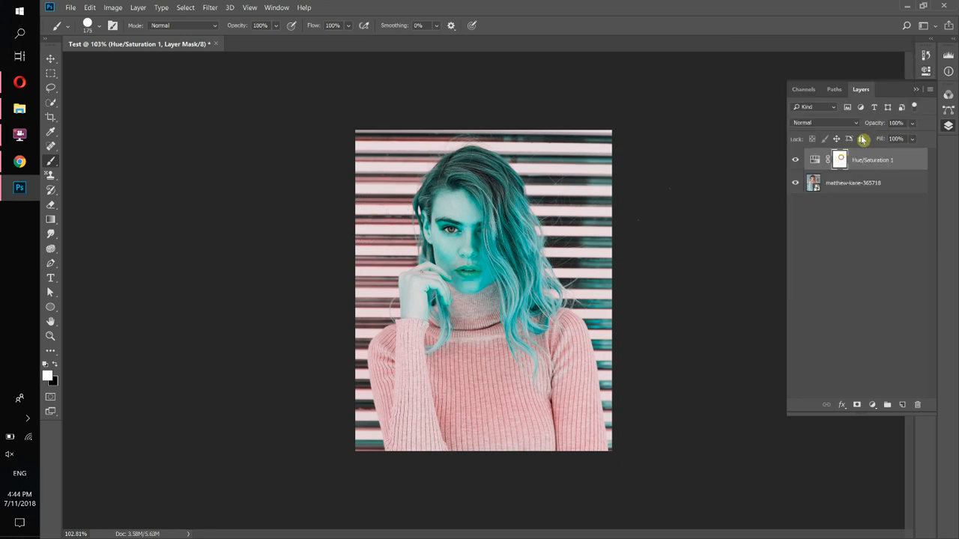
pyautogui.click(927, 71)
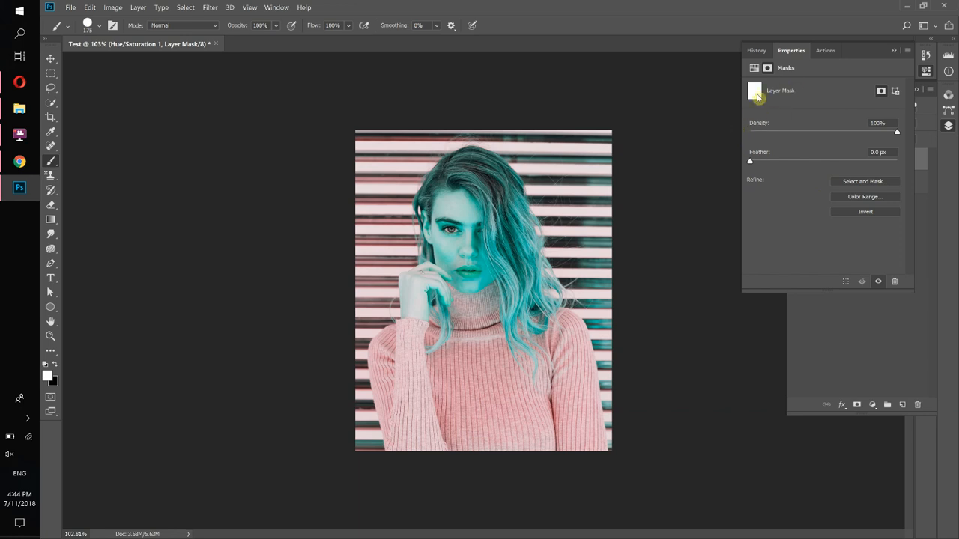
pyautogui.click(863, 212)
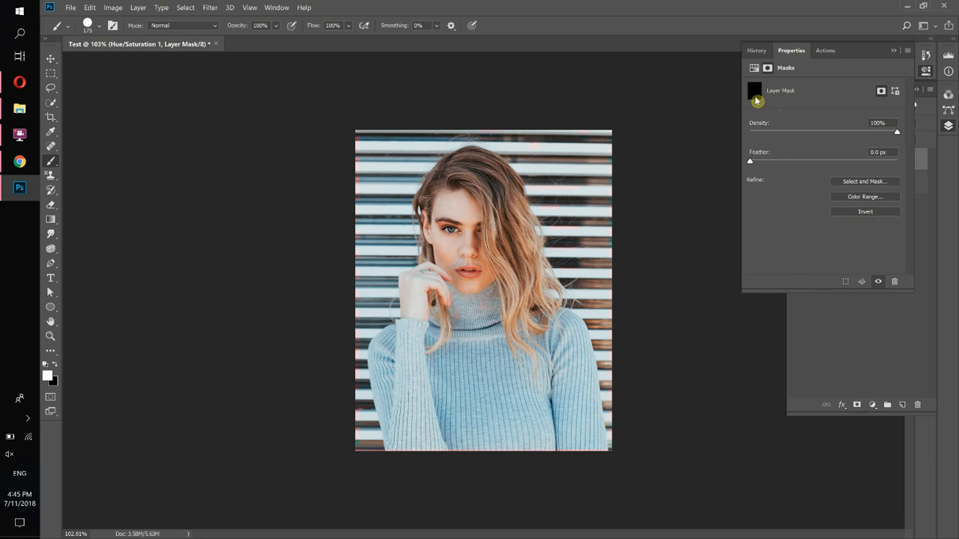
pyautogui.click(863, 213)
pyautogui.click(891, 51)
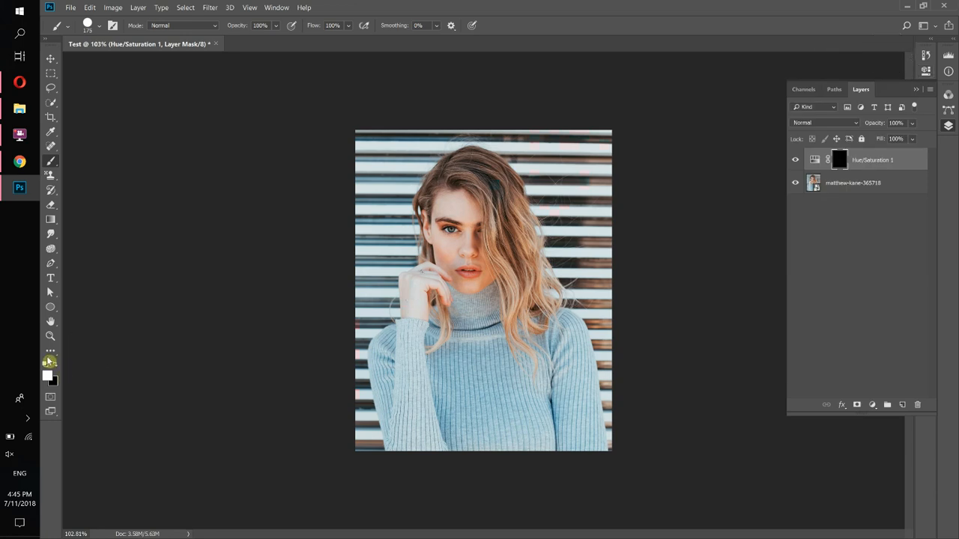
# Switch to the Brush Tool and paint white over the sweater on the Hue/Saturation 1 mask
pyautogui.rightClick(54, 160)
pyautogui.click(90, 161)
pyautogui.moveTo(508, 290)
pyautogui.mouseDown()
pyautogui.moveTo(507, 404)
pyautogui.moveTo(461, 425)
pyautogui.moveTo(418, 424)
pyautogui.moveTo(389, 356)
pyautogui.moveTo(423, 333)
pyautogui.moveTo(532, 392)
pyautogui.moveTo(537, 434)
pyautogui.moveTo(565, 410)
pyautogui.moveTo(564, 349)
pyautogui.moveTo(510, 377)
pyautogui.moveTo(502, 394)
pyautogui.moveTo(484, 347)
pyautogui.mouseUp()
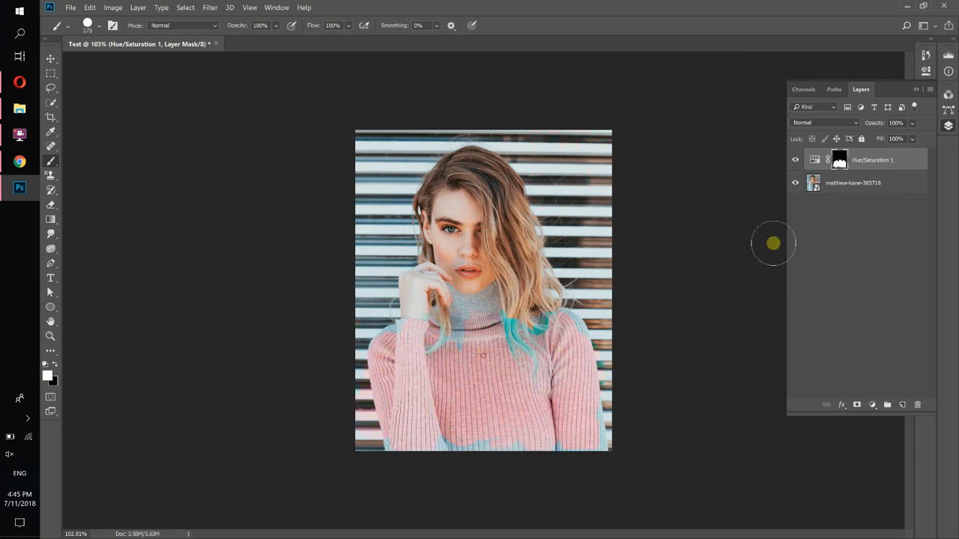
# Invert the Hue/Saturation 1 mask again, then try to delete the layer
pyautogui.click(926, 72)
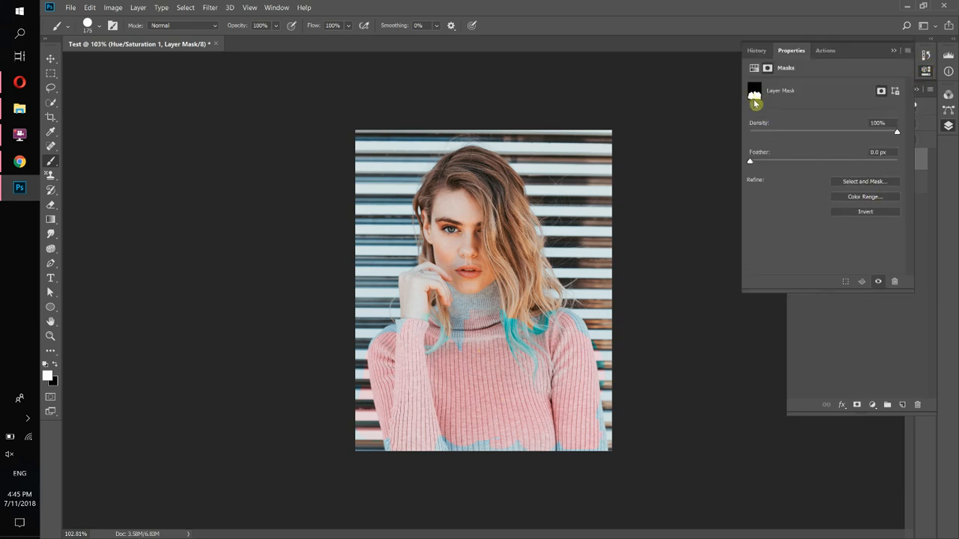
pyautogui.click(863, 213)
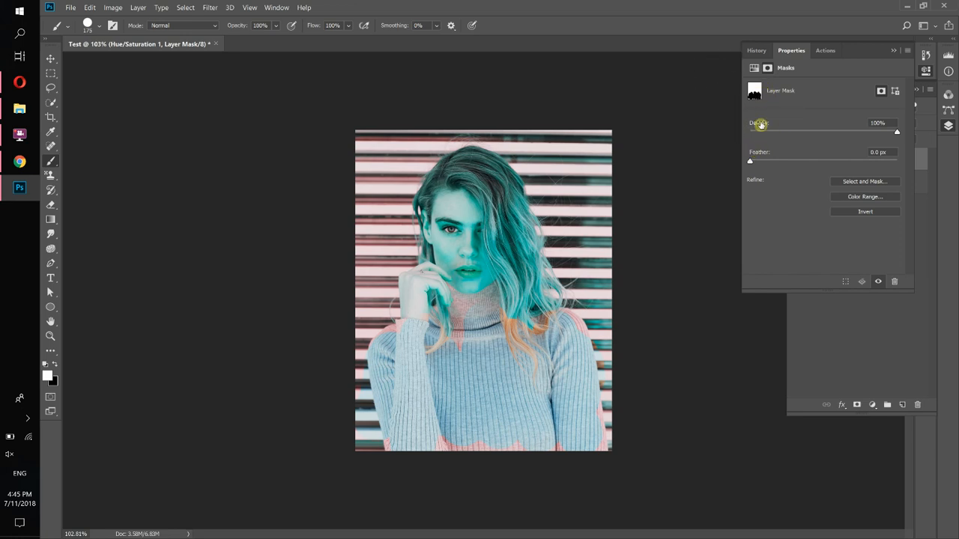
pyautogui.click(895, 53)
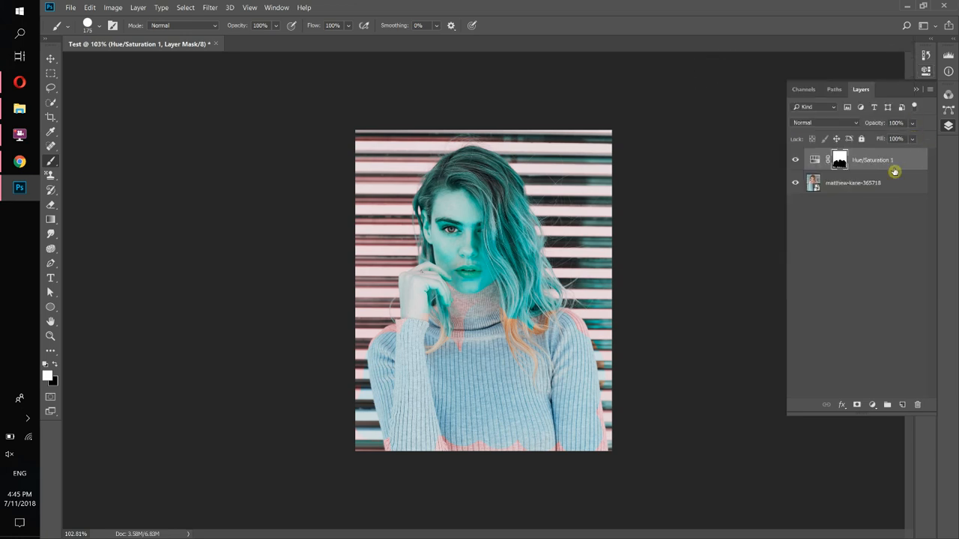
pyautogui.moveTo(891, 165); pyautogui.dragTo(917, 405)
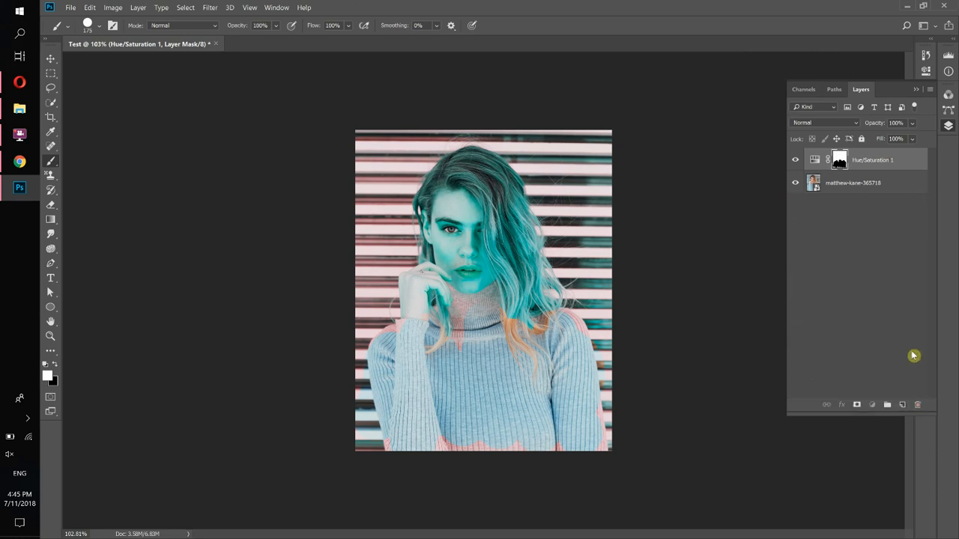